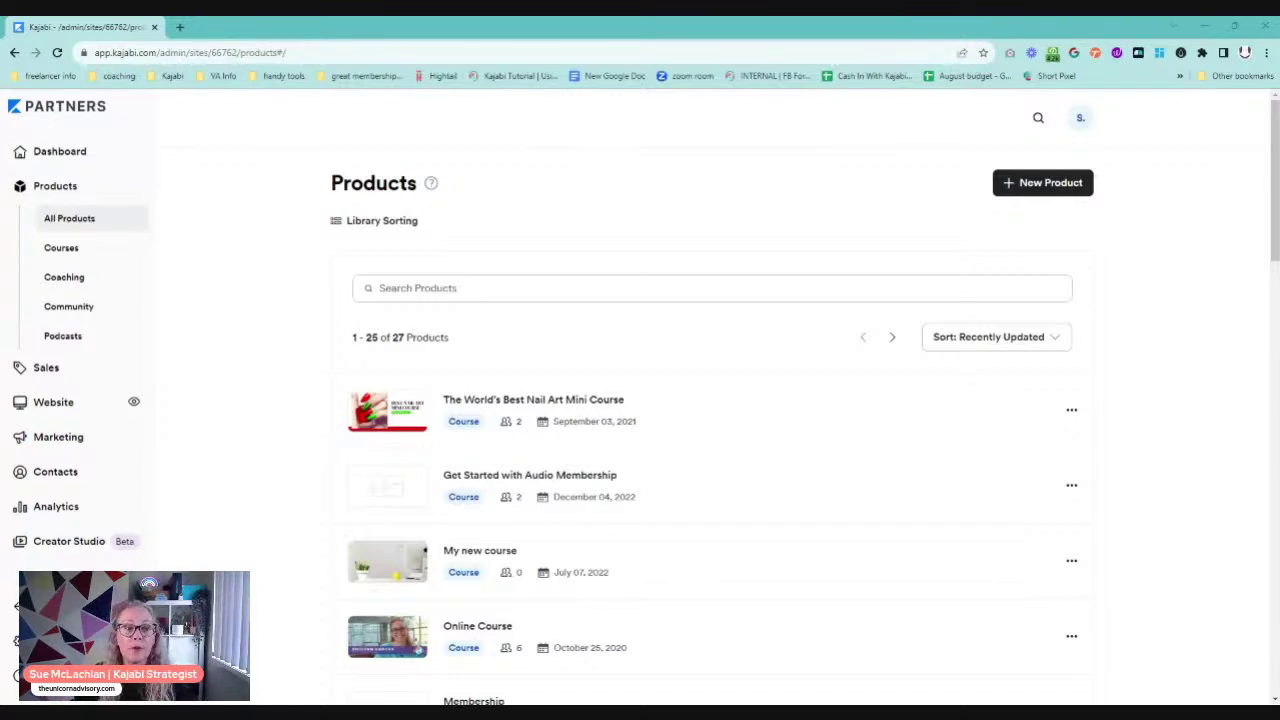
- Open the outline of The World's Best Nail Art Mini Course from the product list
click(1071, 410)
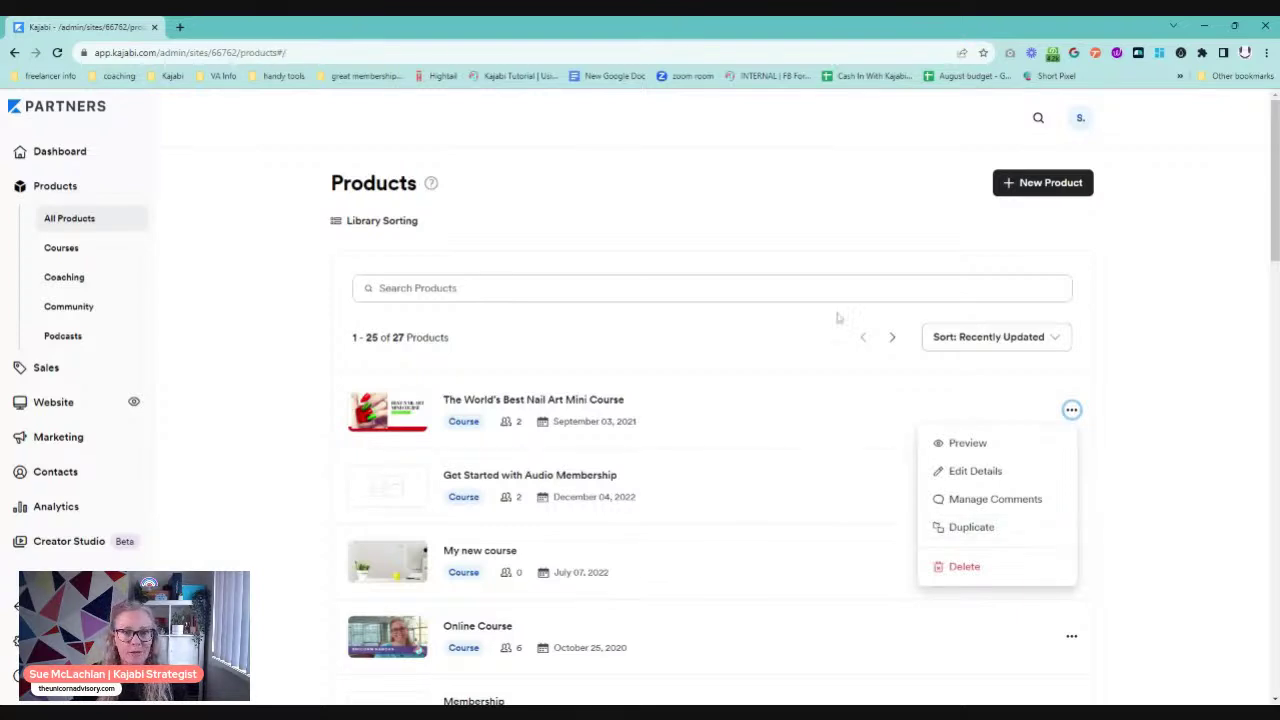
click(576, 402)
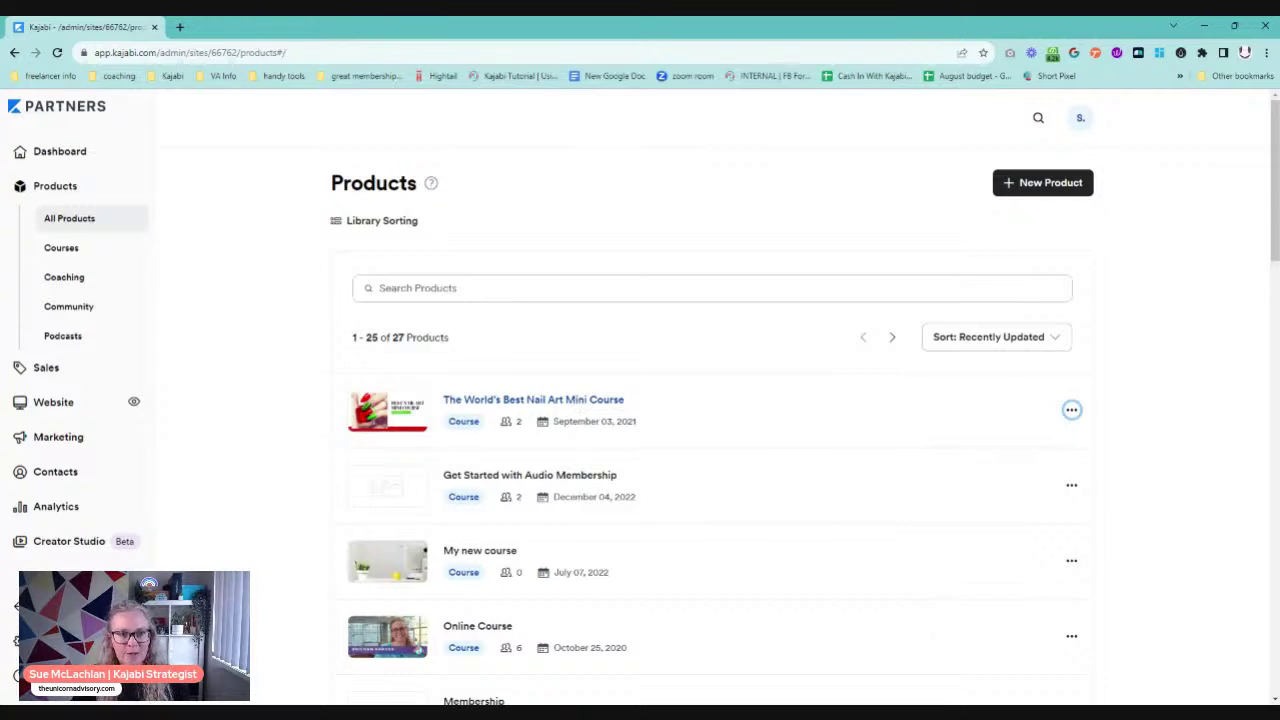
click(533, 402)
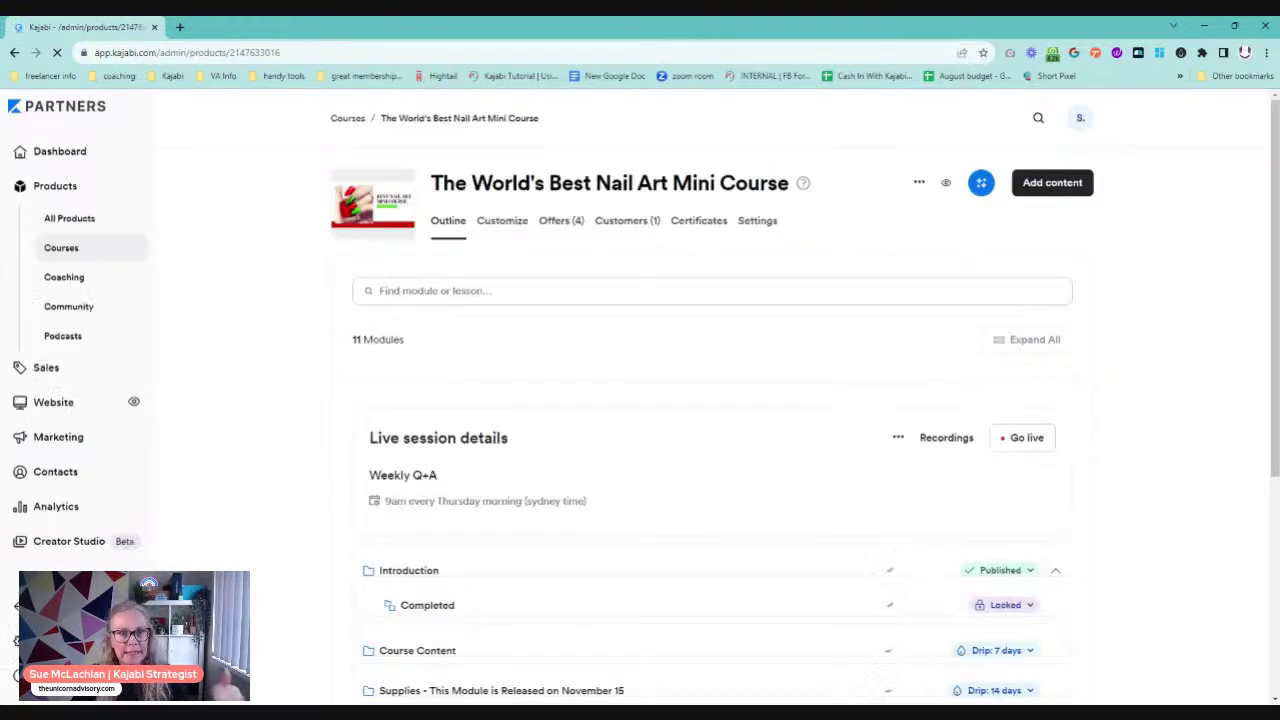
scroll(784, 500, down, 3)
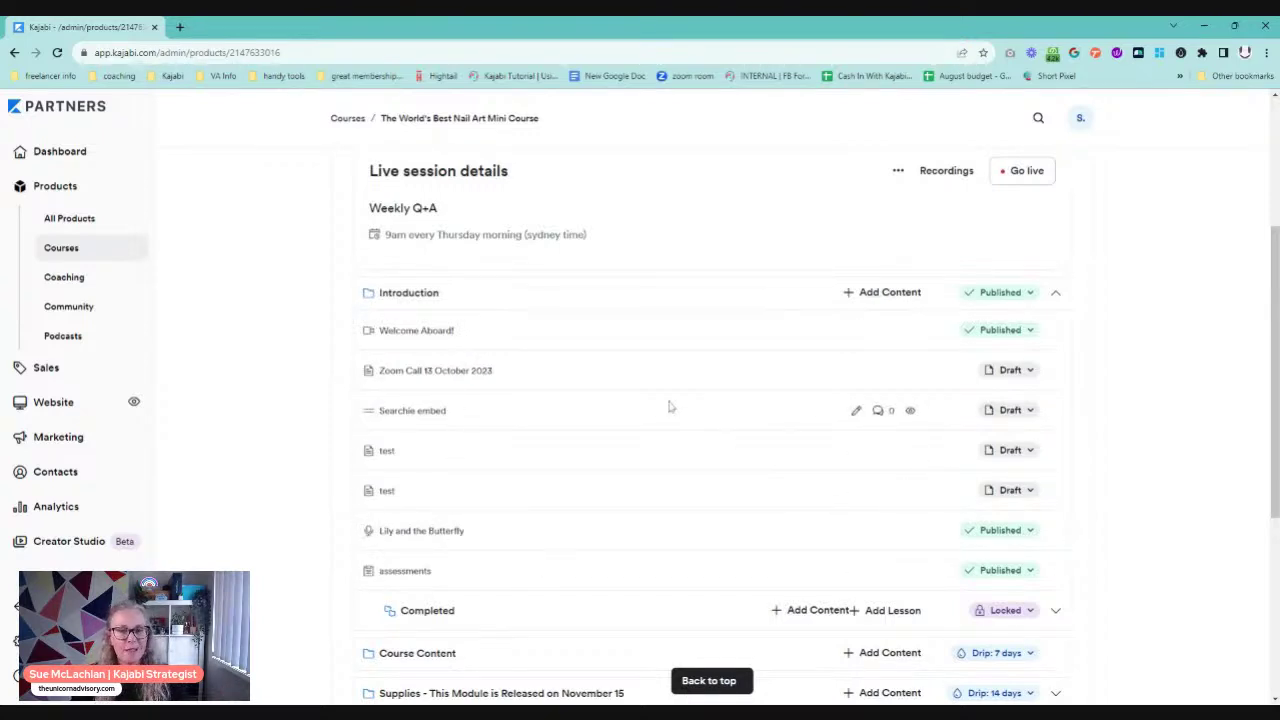
- Switch the Introduction module's status to Draft and set it back to Published
click(1030, 293)
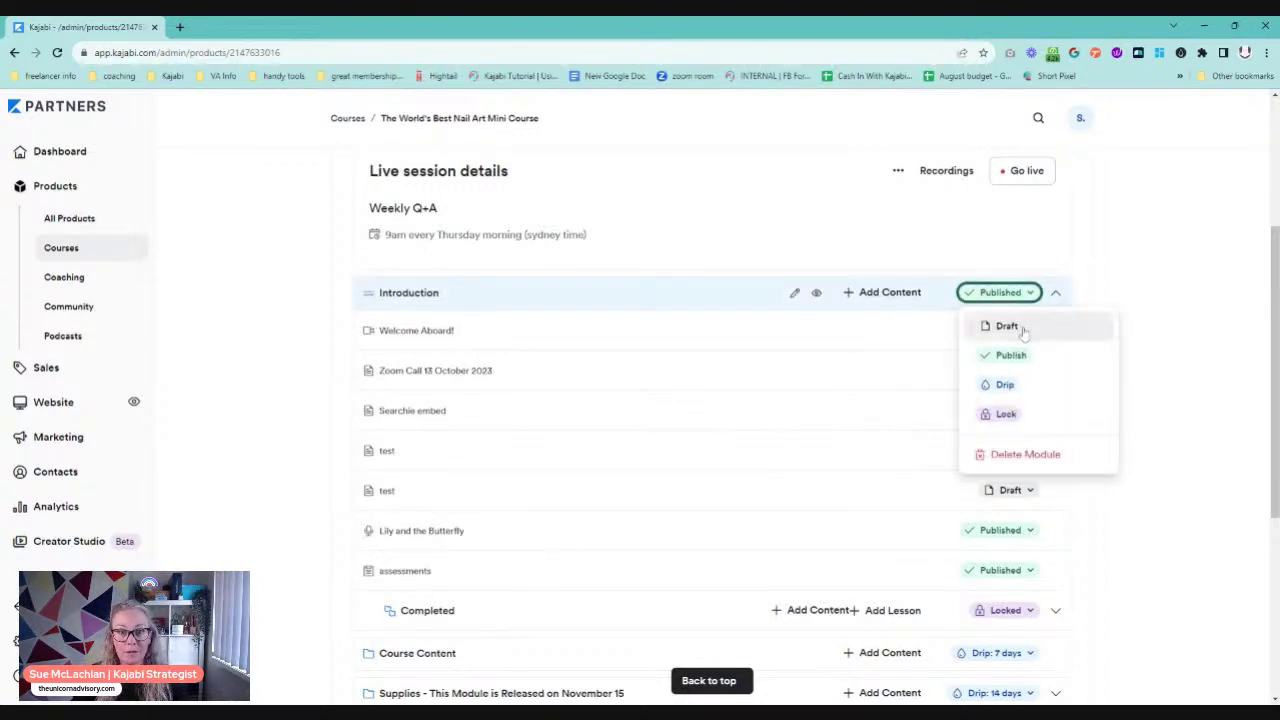
click(1018, 327)
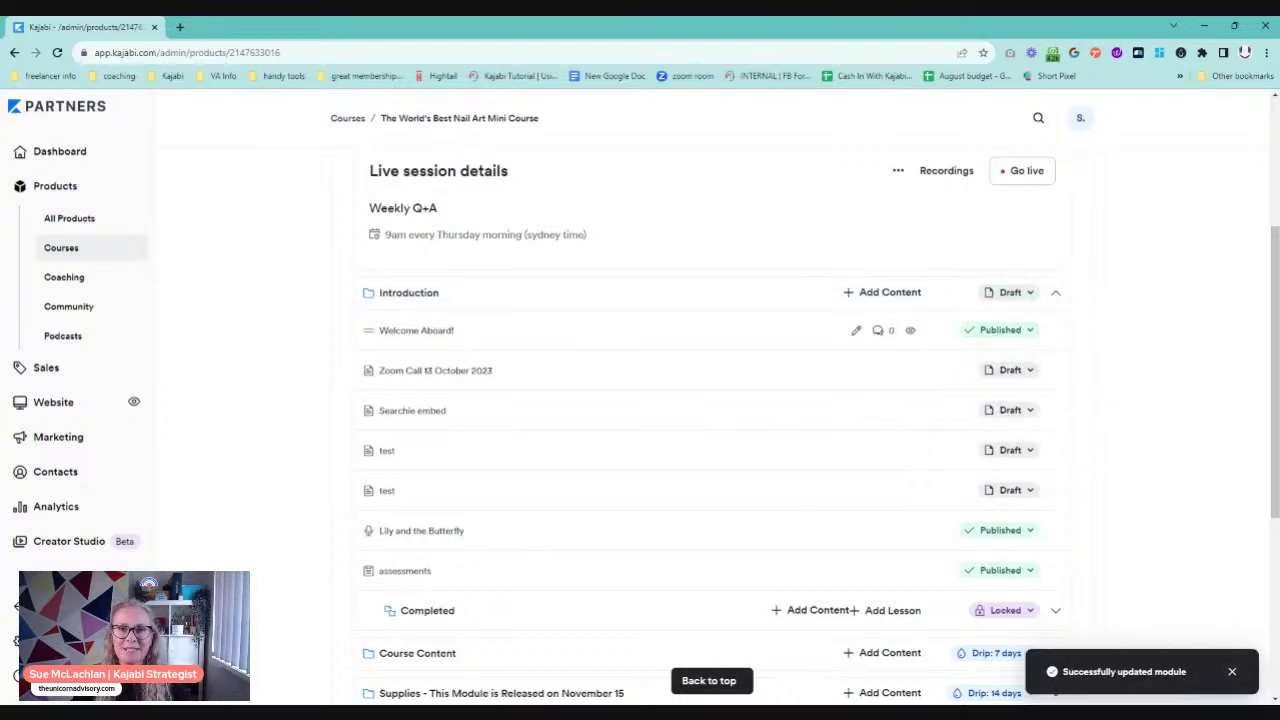
click(1031, 293)
click(1010, 352)
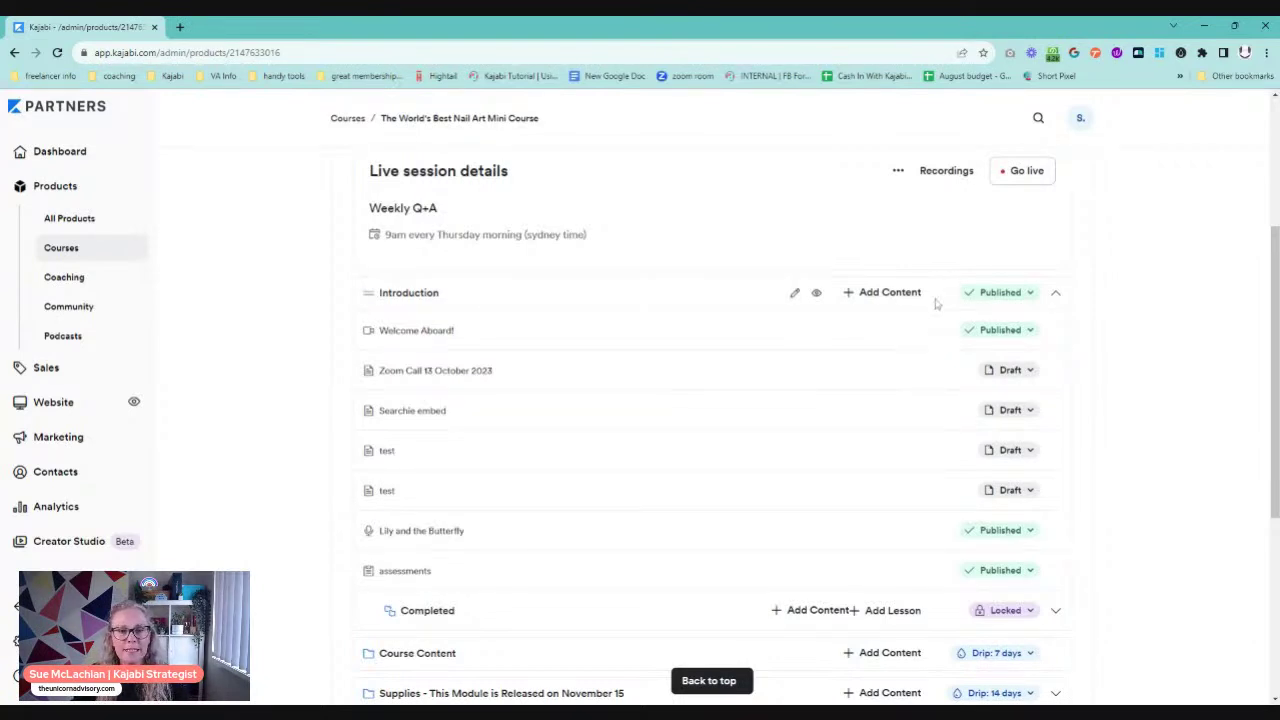
scroll(875, 302, up, 3)
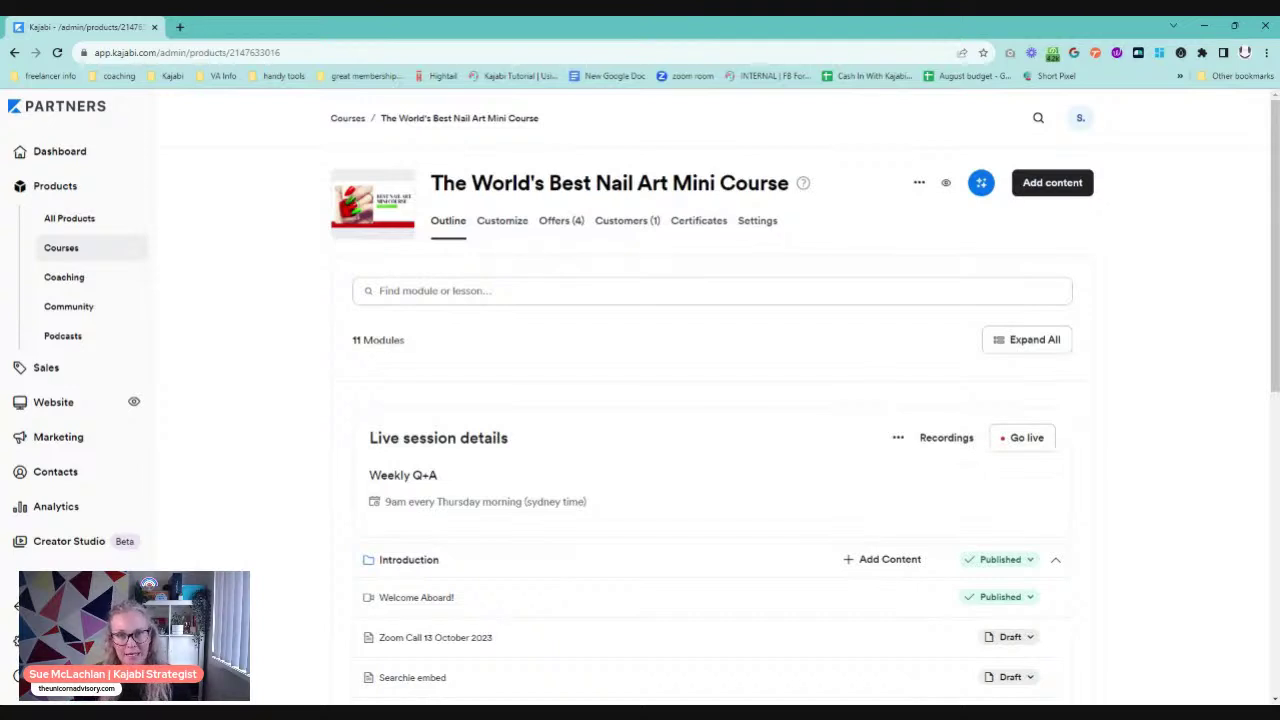
scroll(800, 500, down, 2)
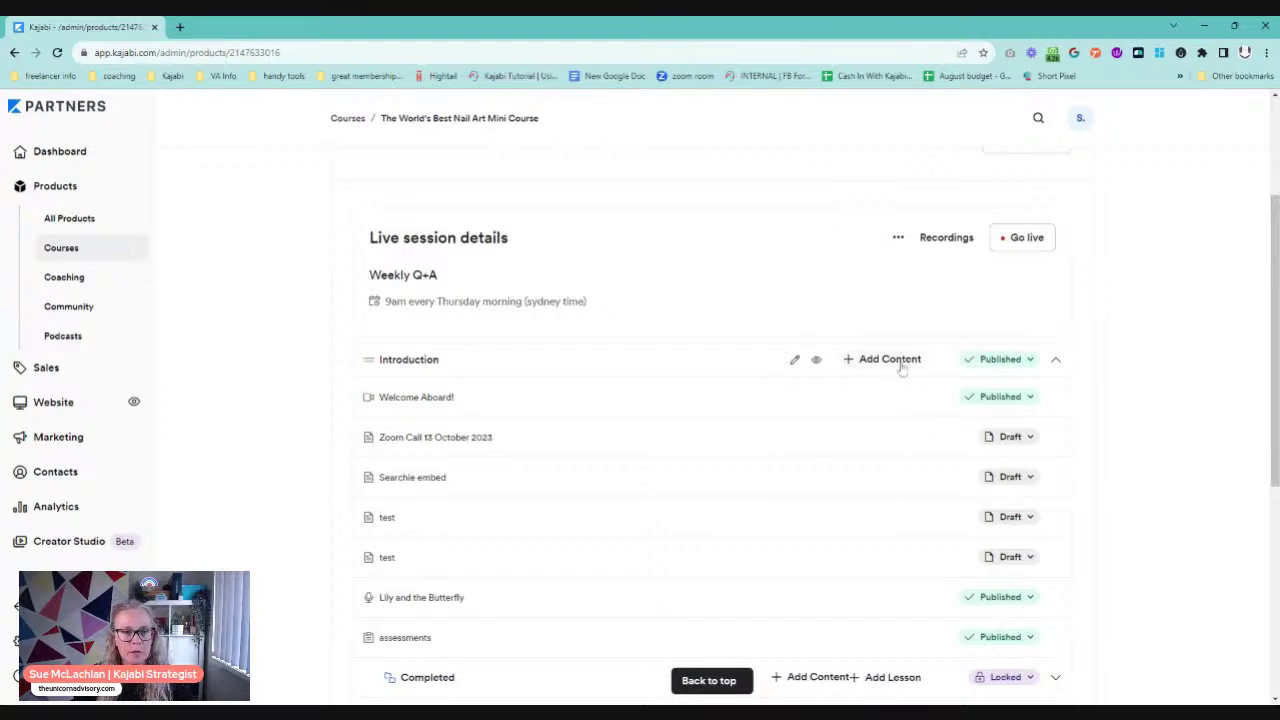
scroll(902, 368, down, 2)
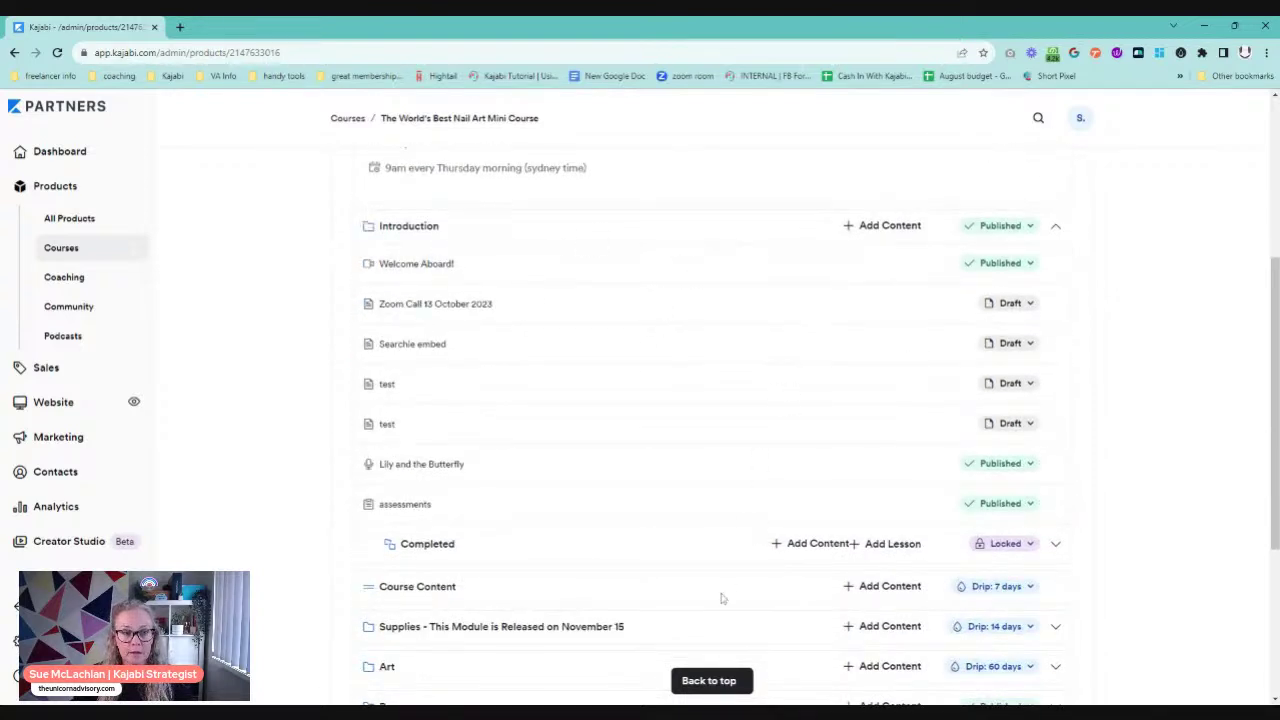
click(886, 226)
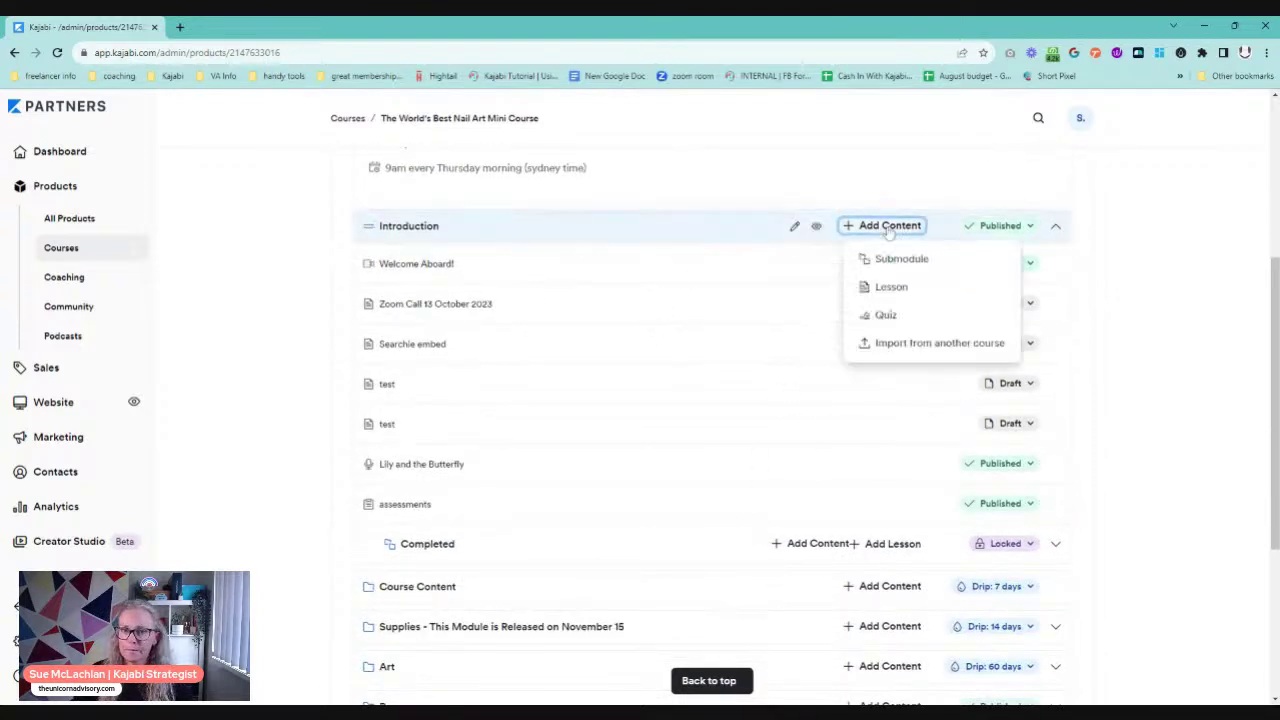
click(940, 346)
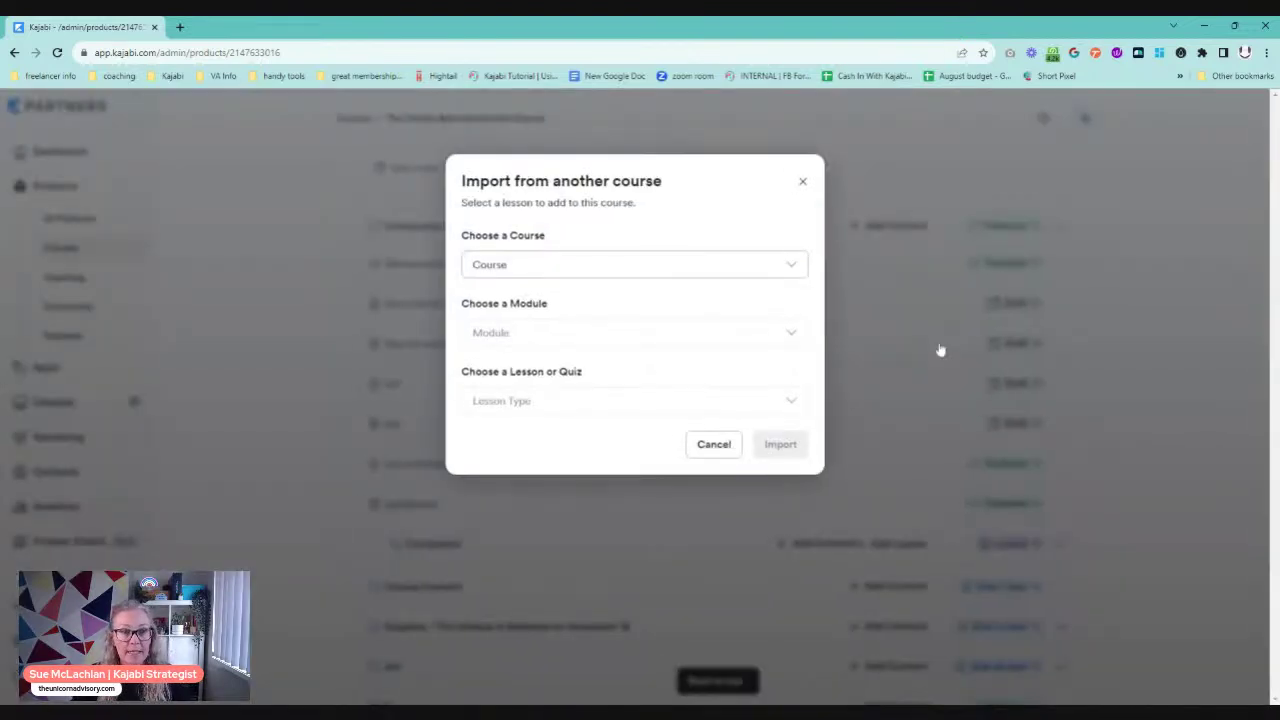
click(802, 181)
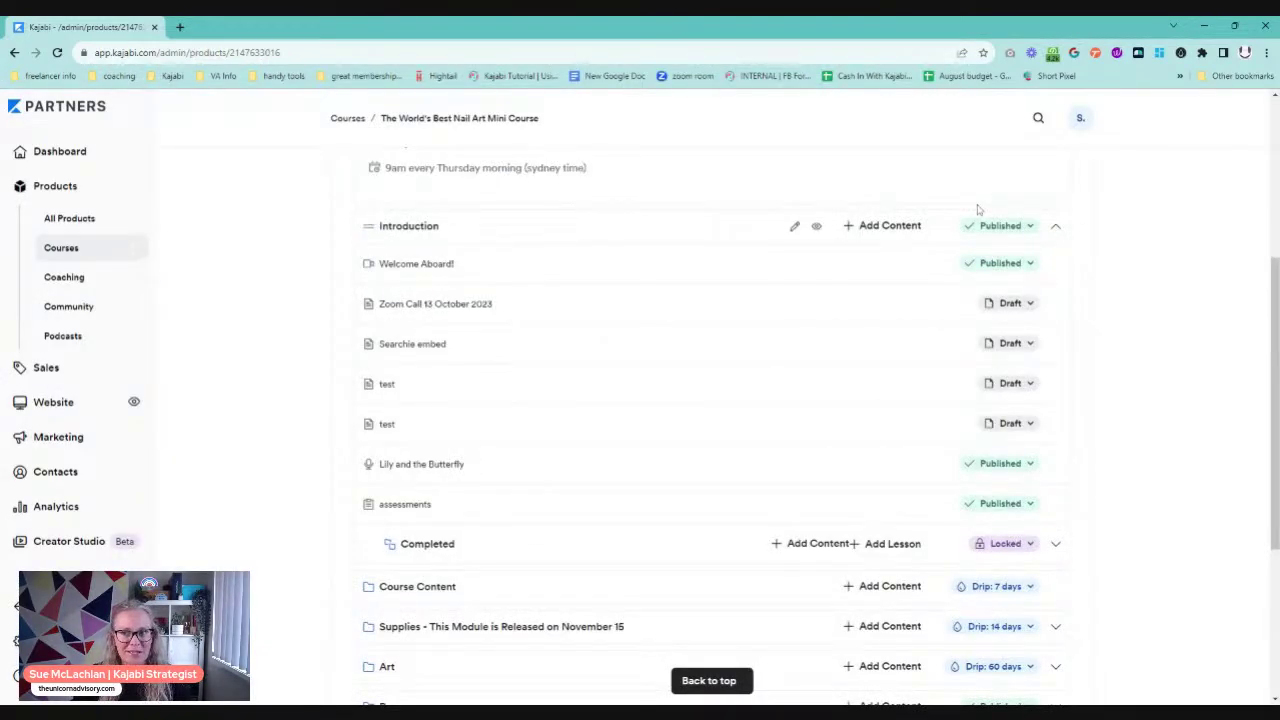
- Try to import a lesson from the Tech Set Up module of Kajabi Playshops into the Introduction module
click(890, 227)
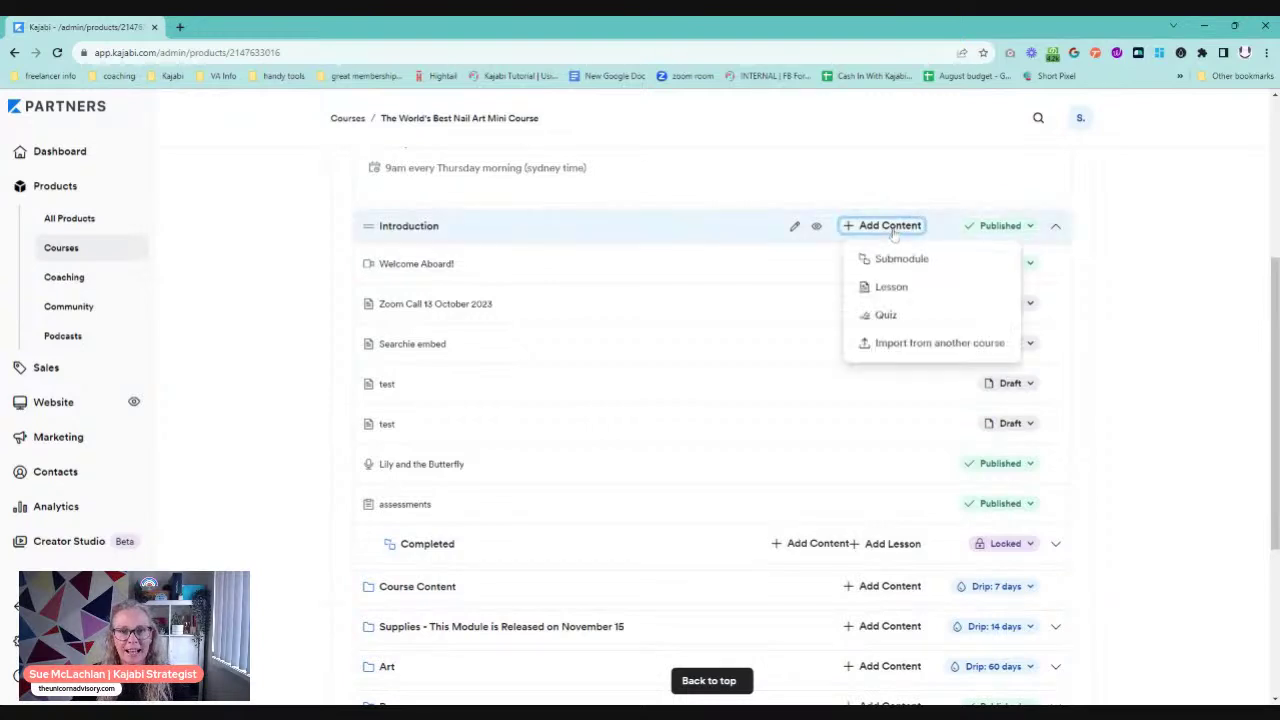
click(888, 345)
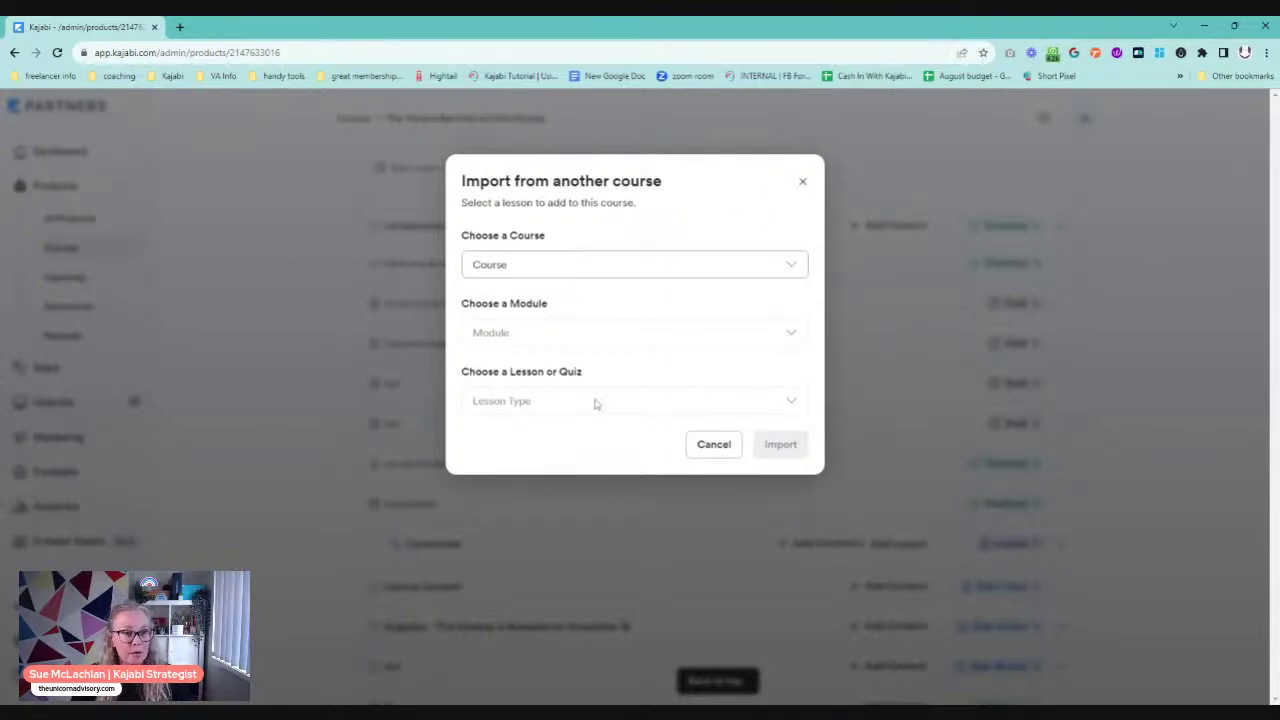
click(645, 266)
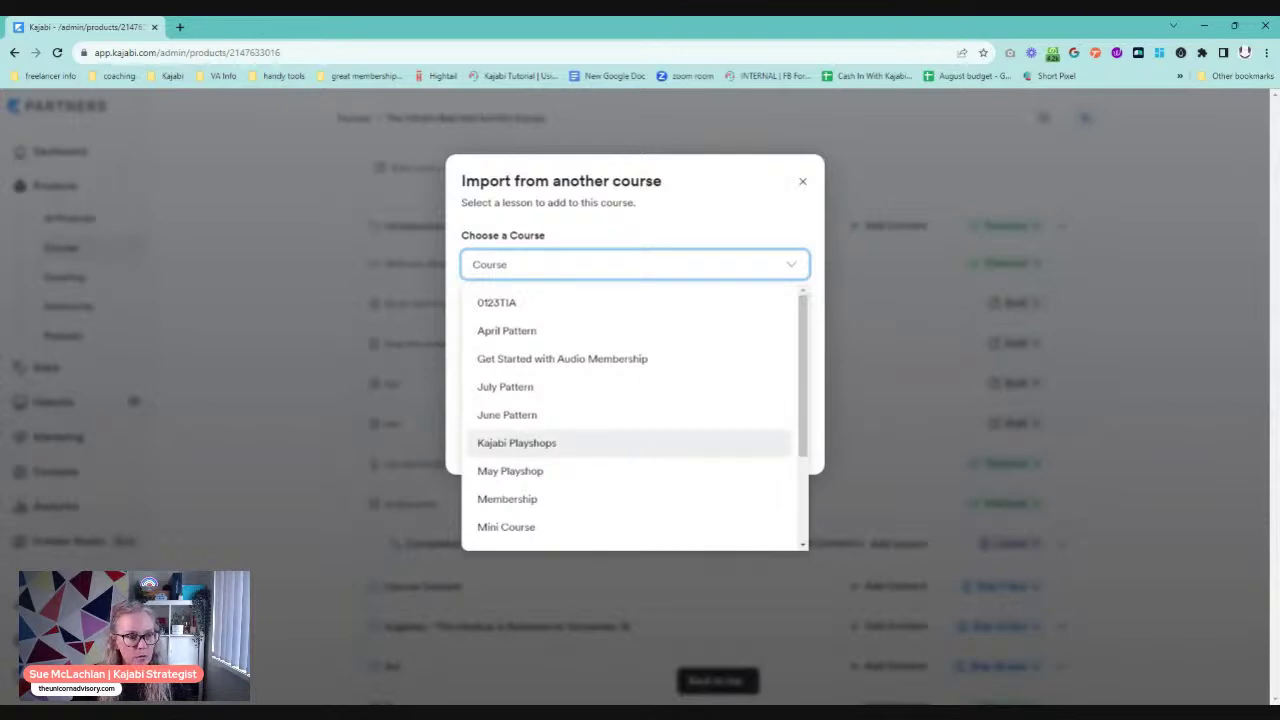
click(645, 445)
click(676, 340)
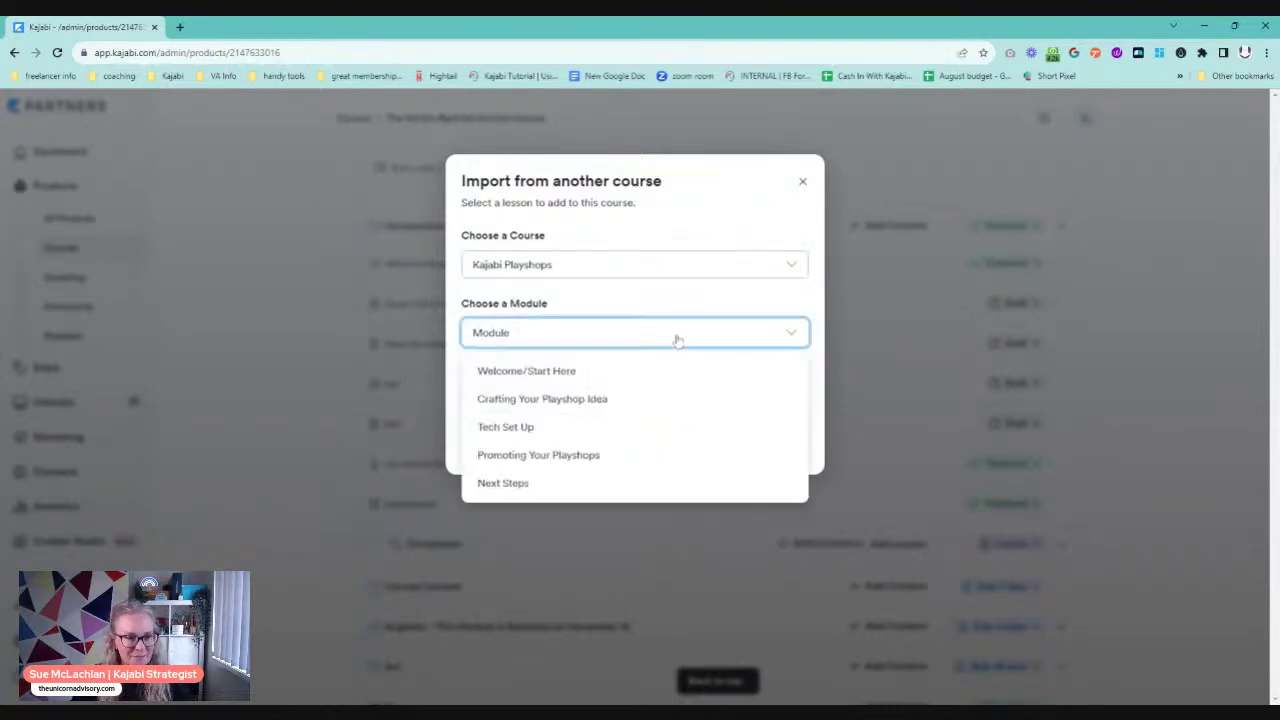
click(603, 431)
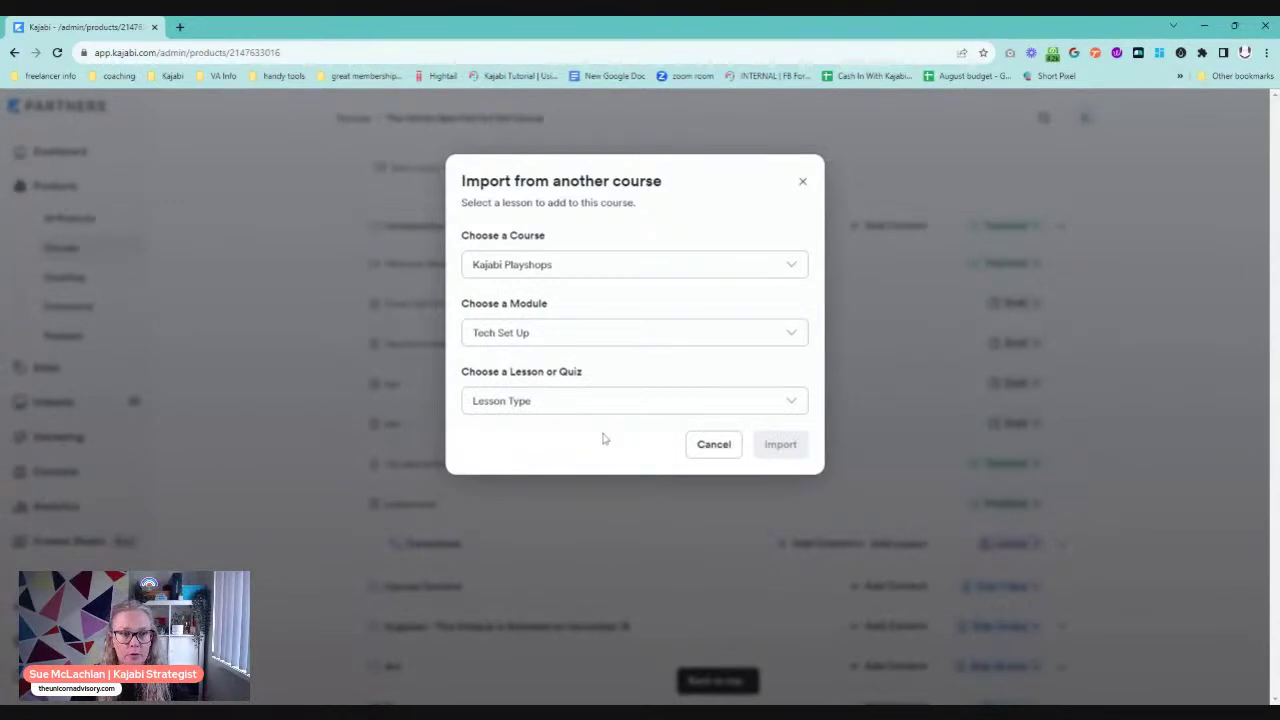
click(654, 402)
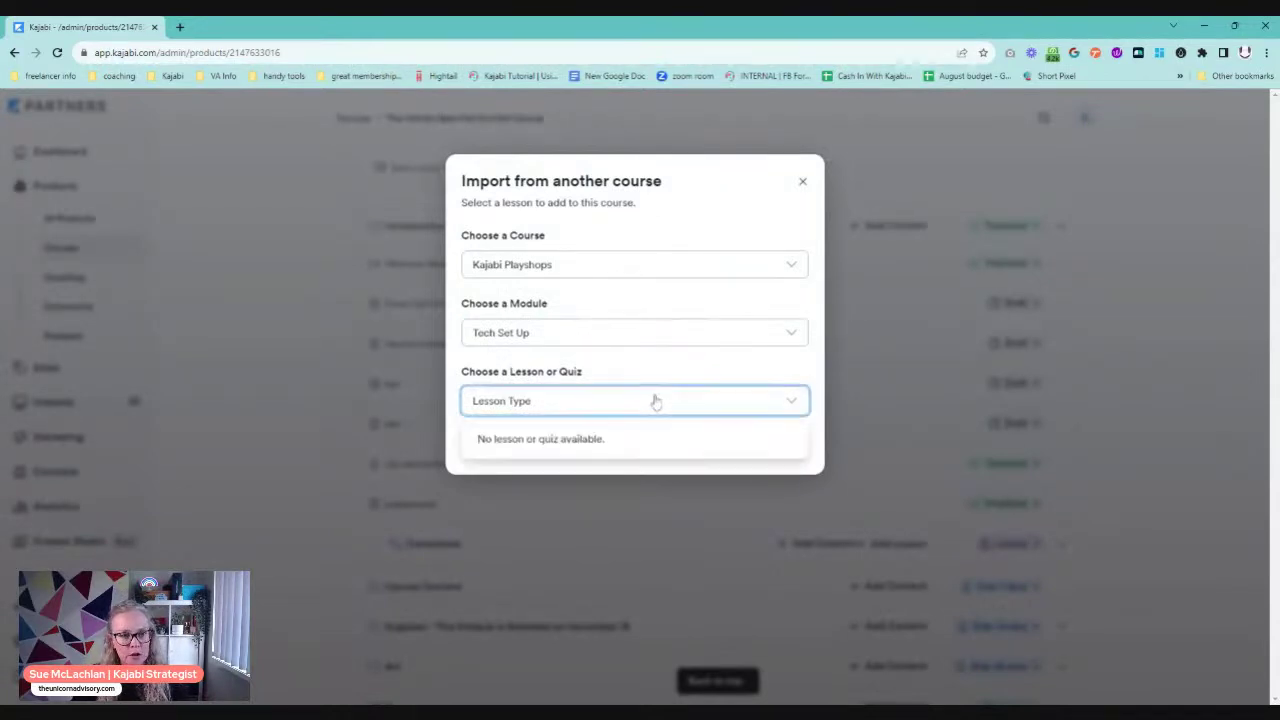
click(640, 333)
click(626, 331)
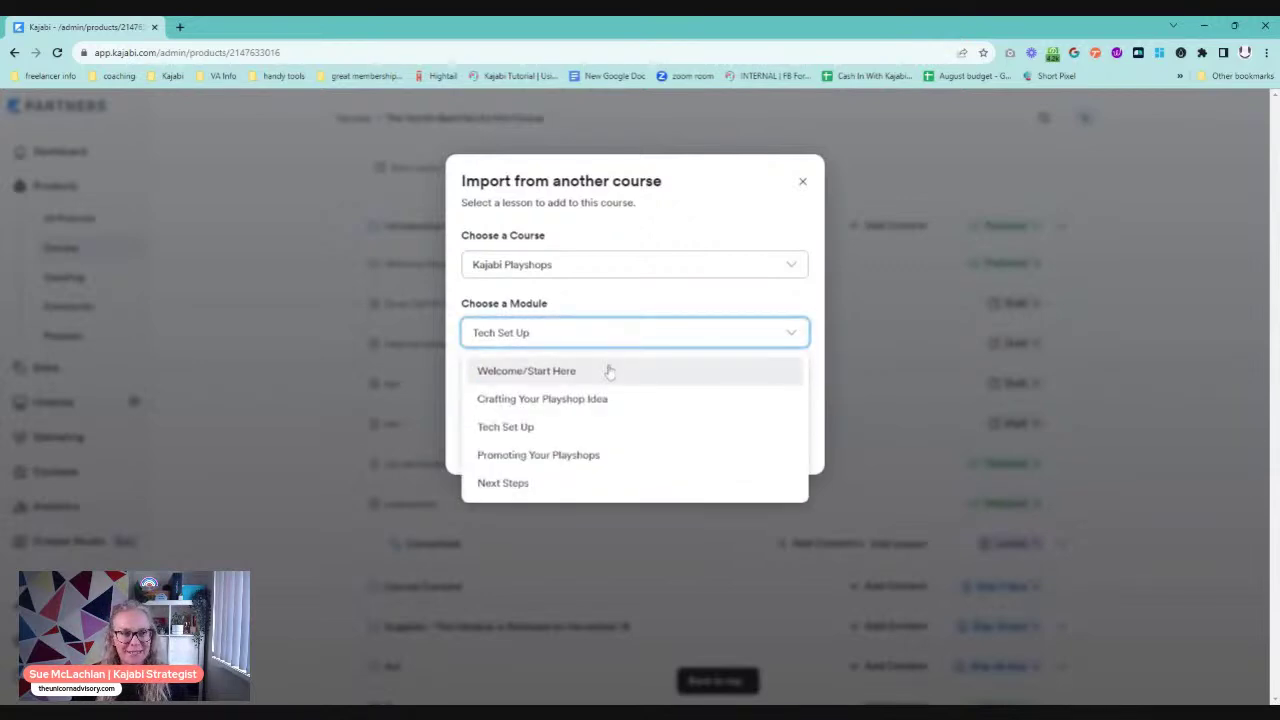
click(802, 182)
click(617, 135)
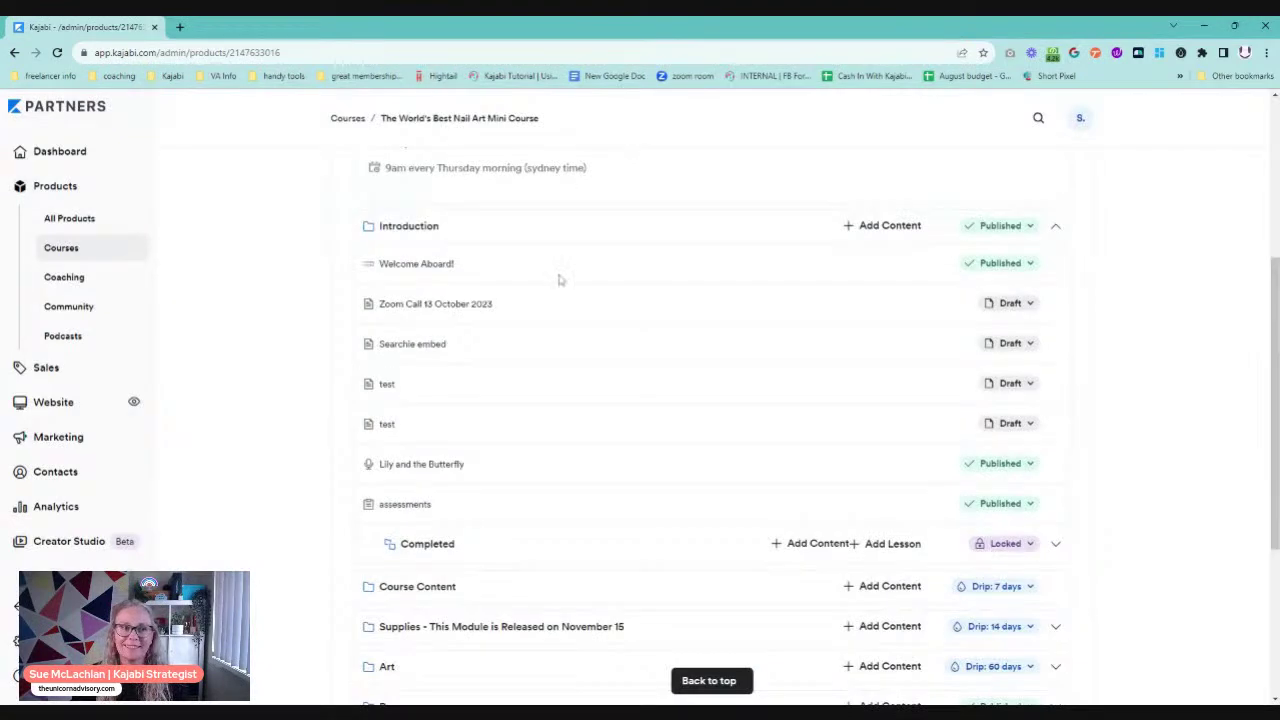
- Open the outline of My new course from the course list
click(348, 118)
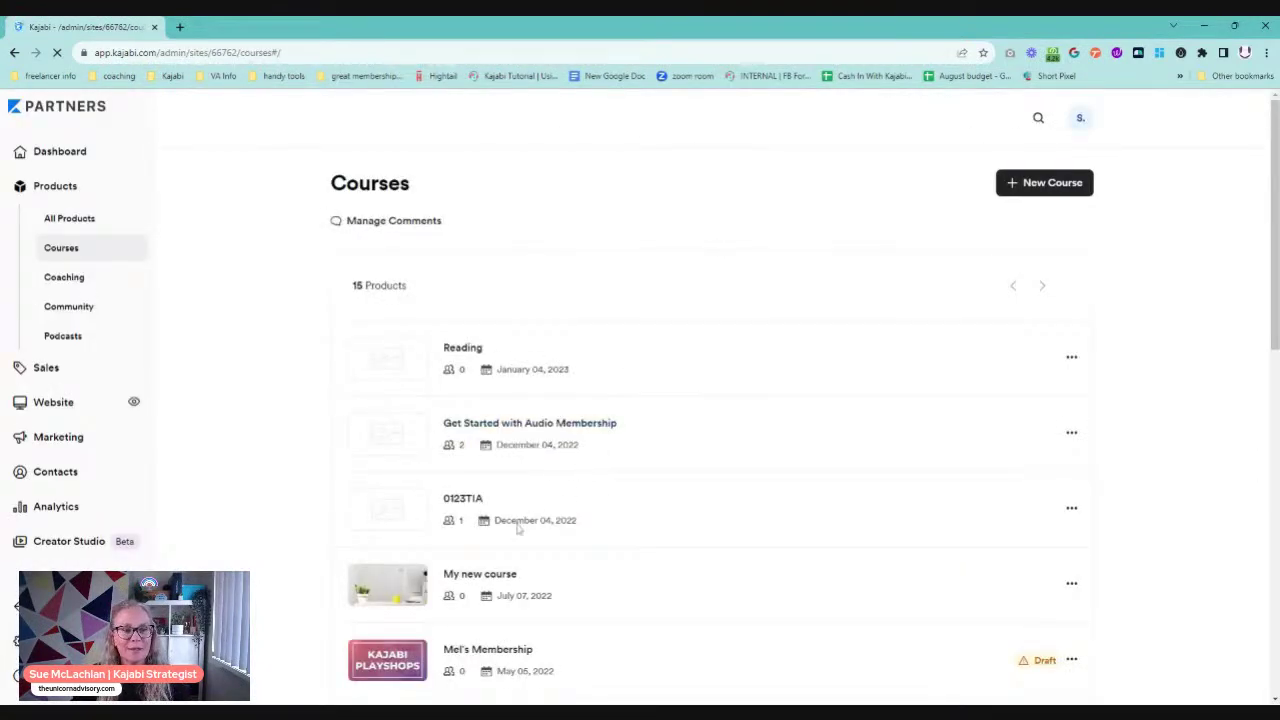
click(484, 576)
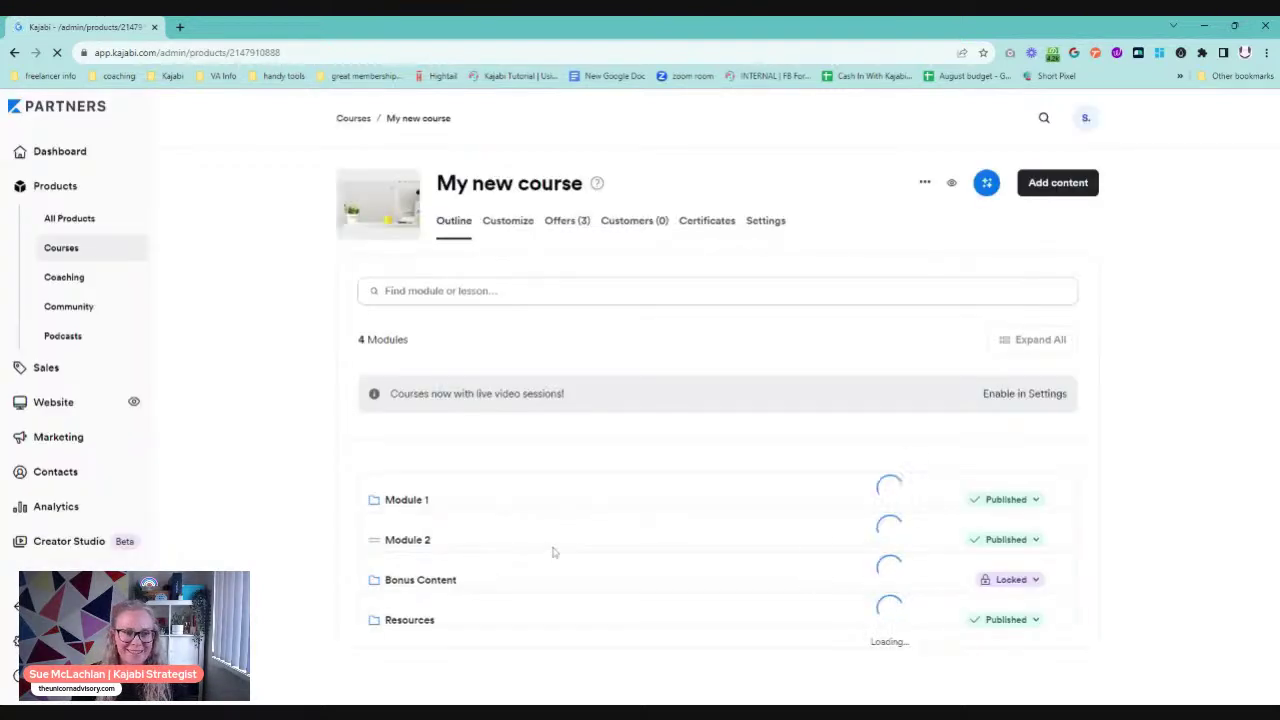
scroll(765, 450, down, 2)
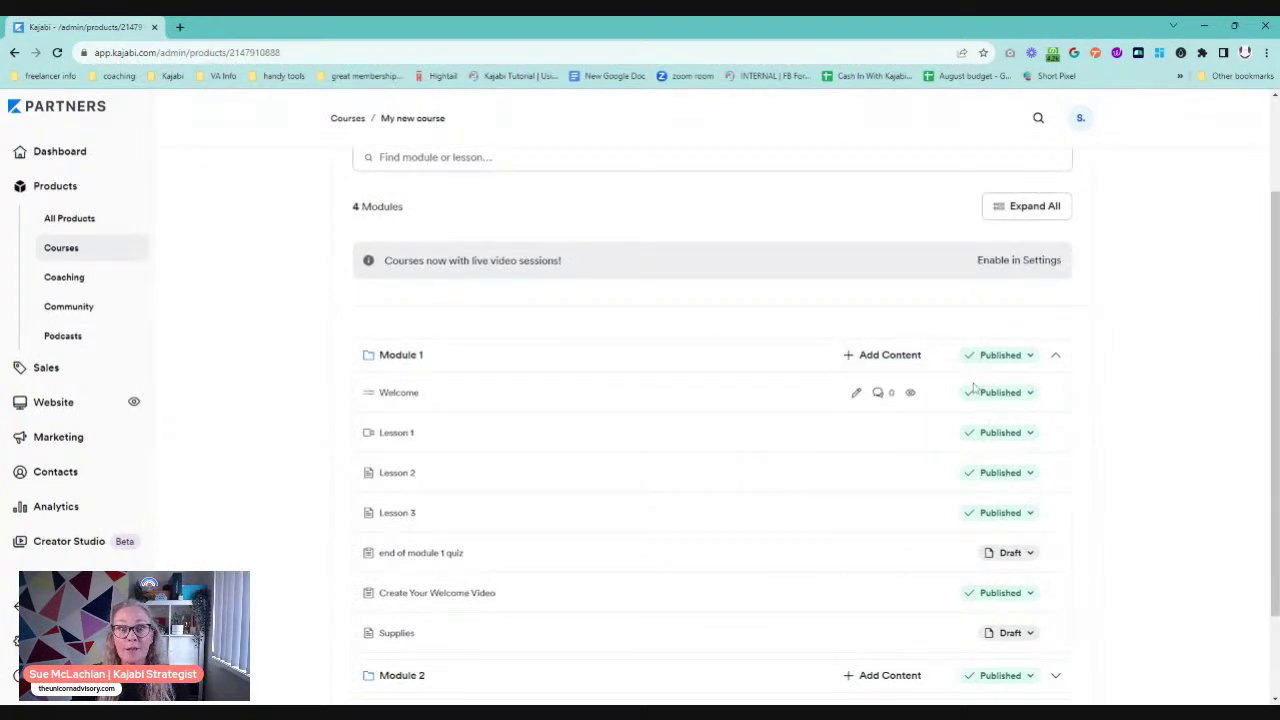
- Start an import into Module 1, choosing The World's Best Nail Art Mini Course and its Introduction module as the source
click(893, 361)
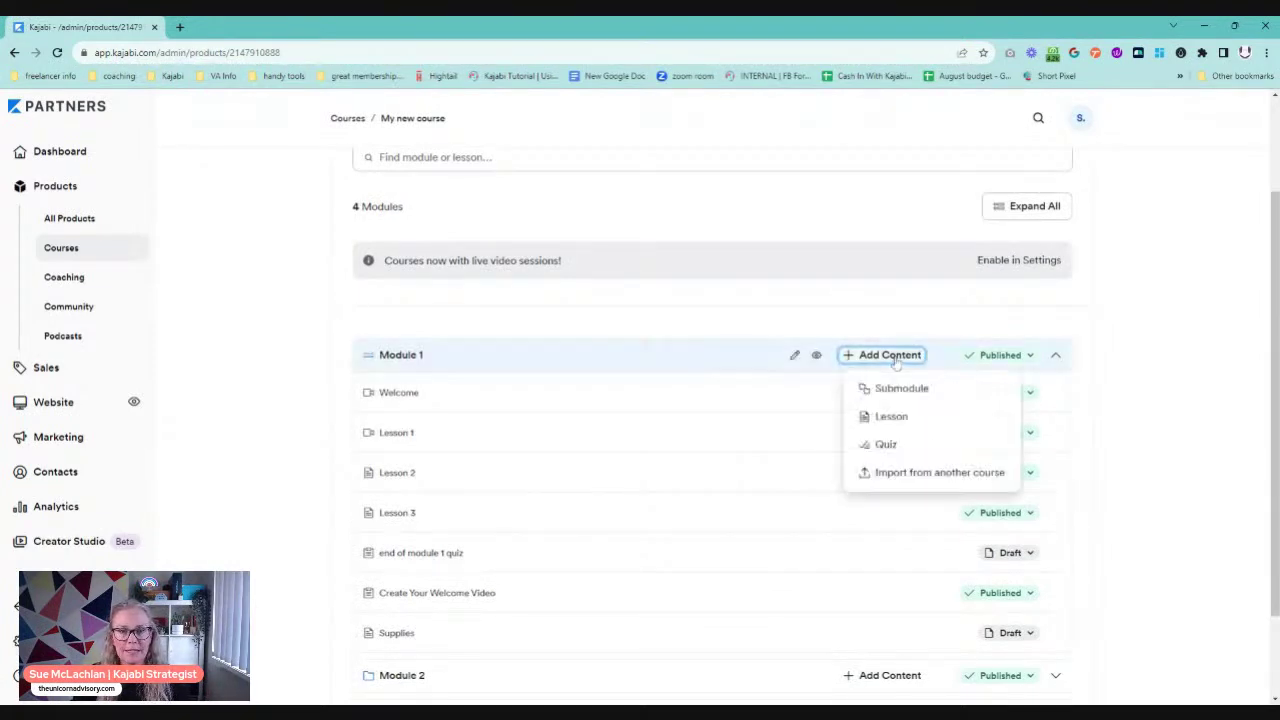
click(910, 474)
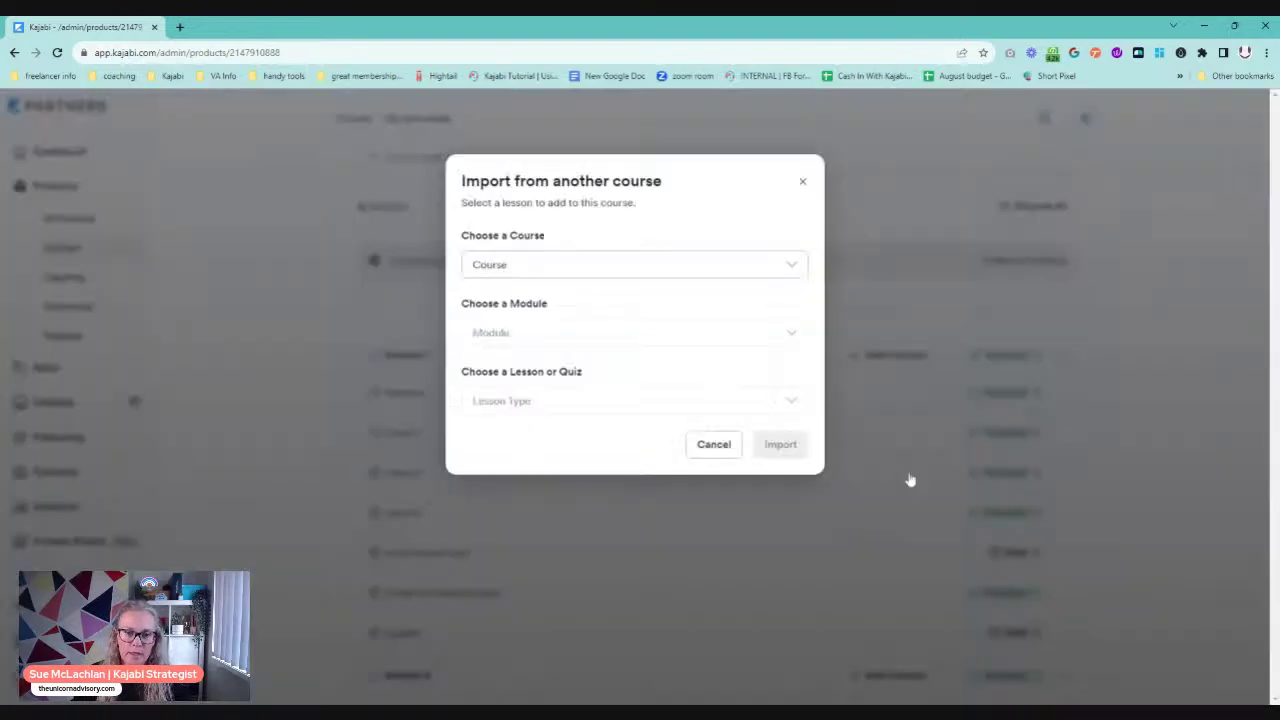
click(594, 268)
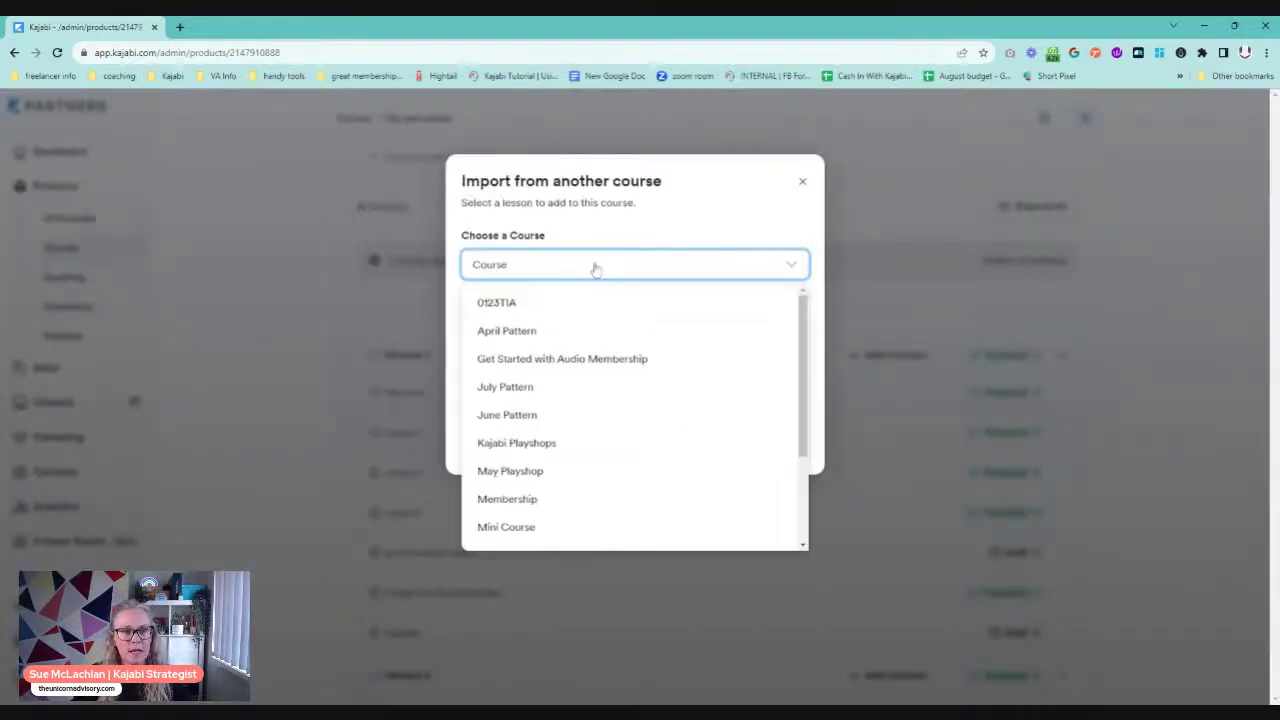
scroll(619, 371, down, 2)
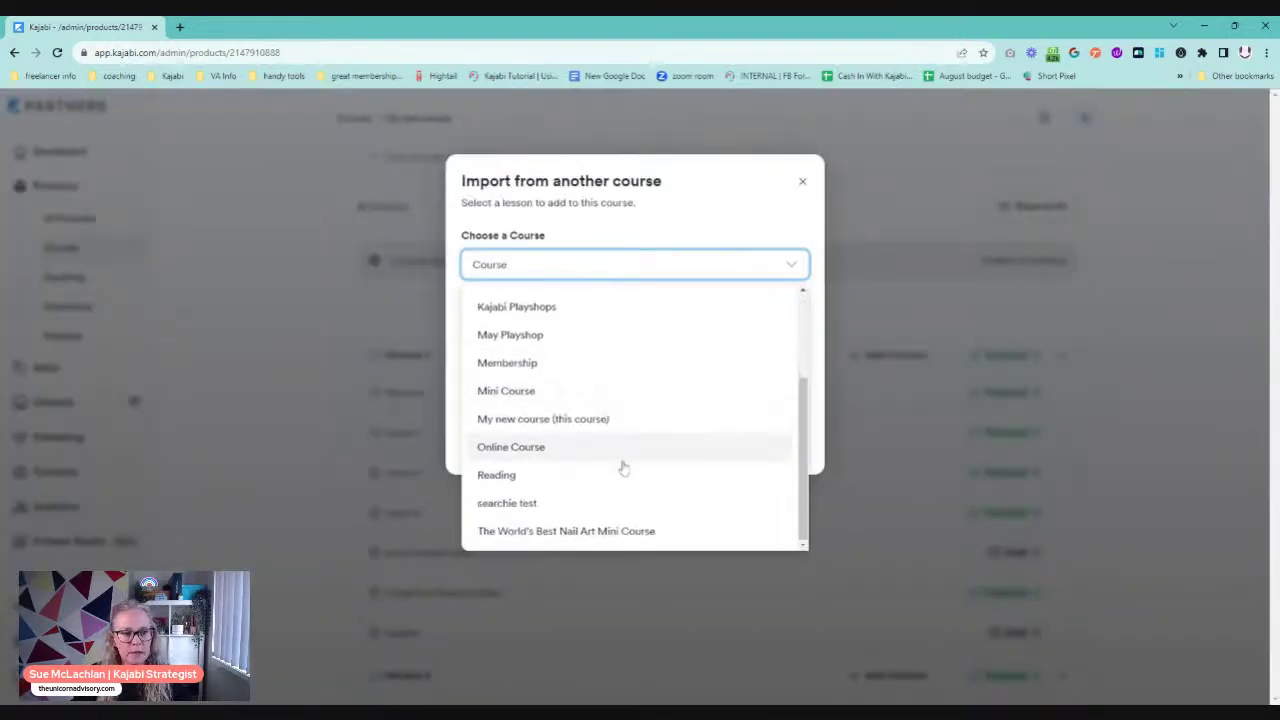
click(623, 531)
click(683, 340)
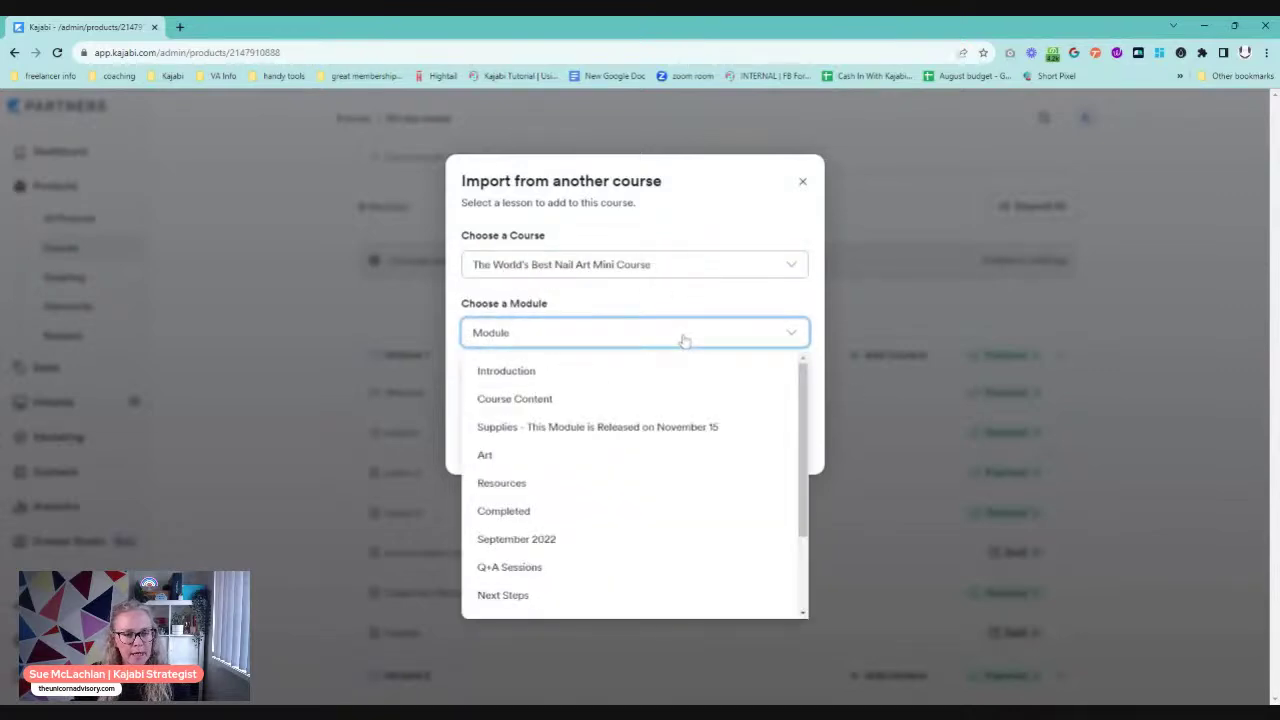
click(655, 381)
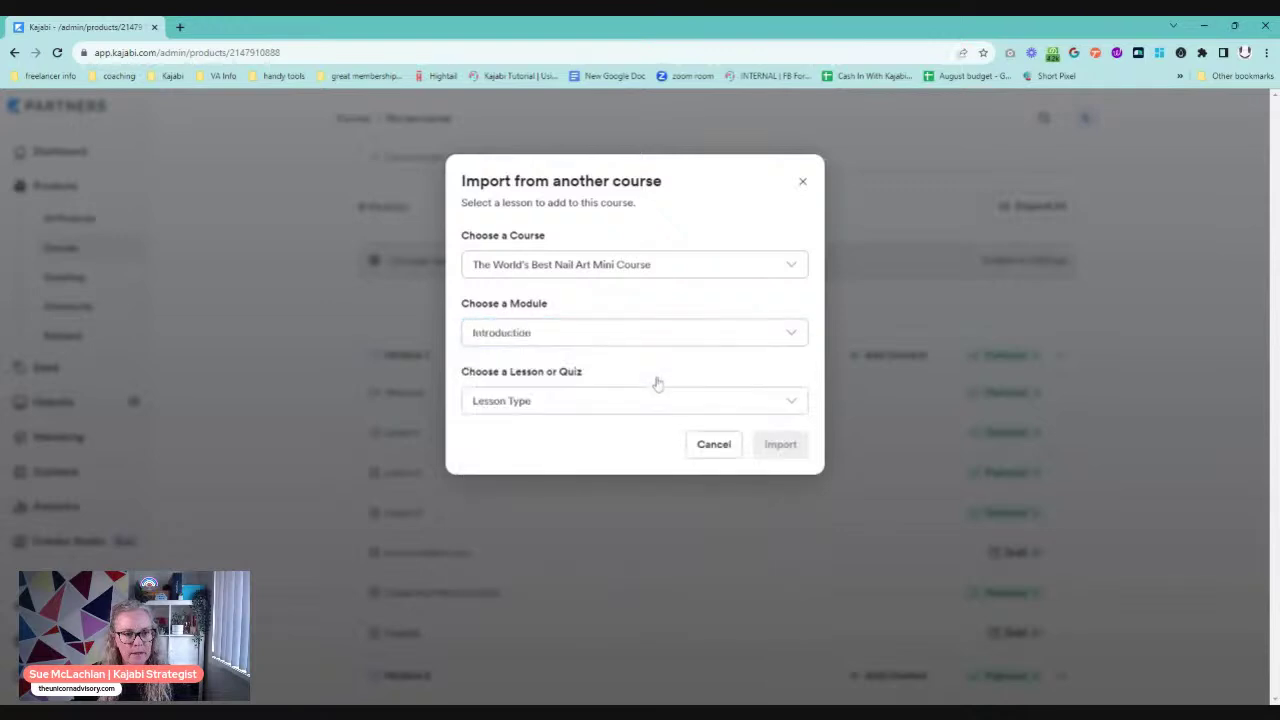
- Import the Zoom Call 13 October 2023 lesson and open the imported copy in Module 1
click(651, 403)
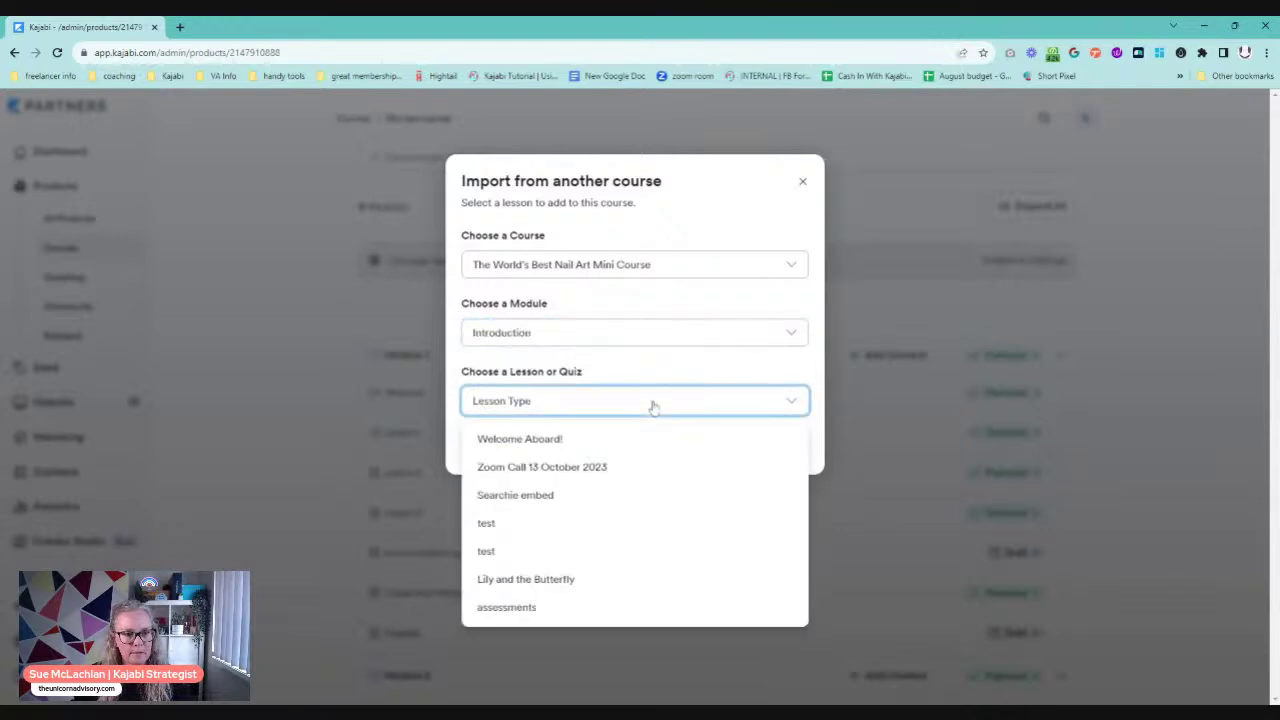
click(617, 468)
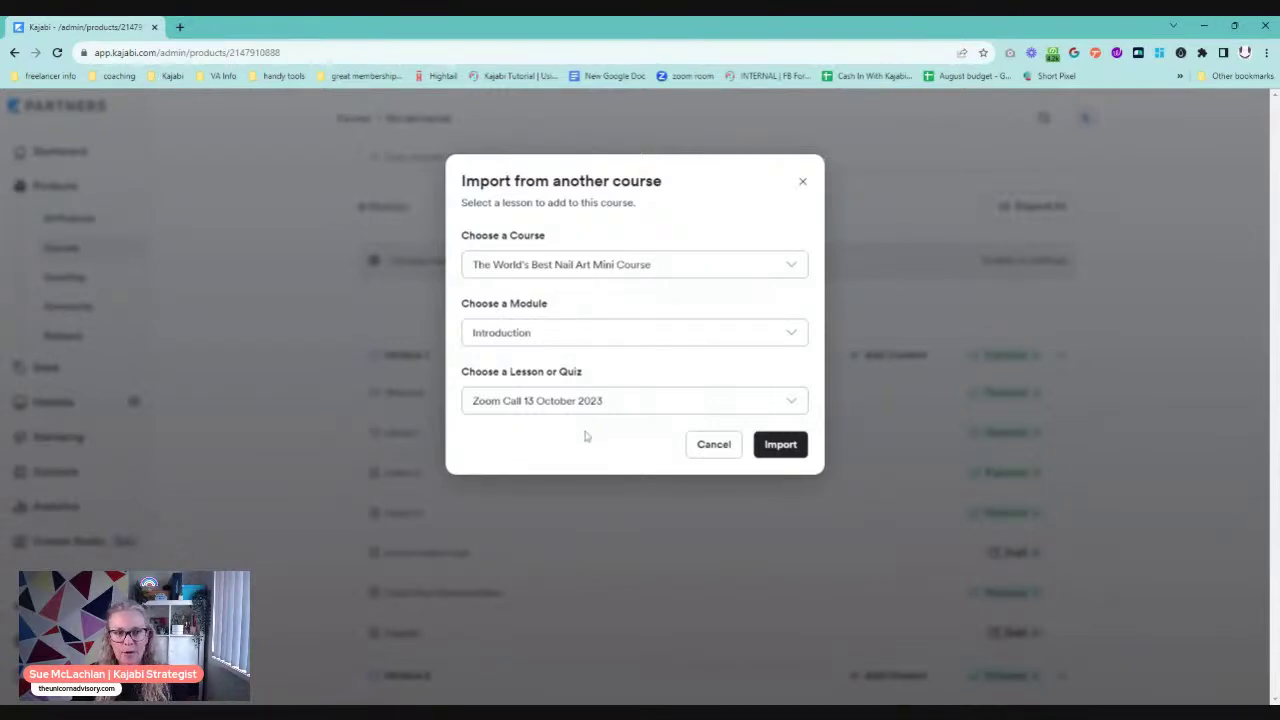
click(787, 450)
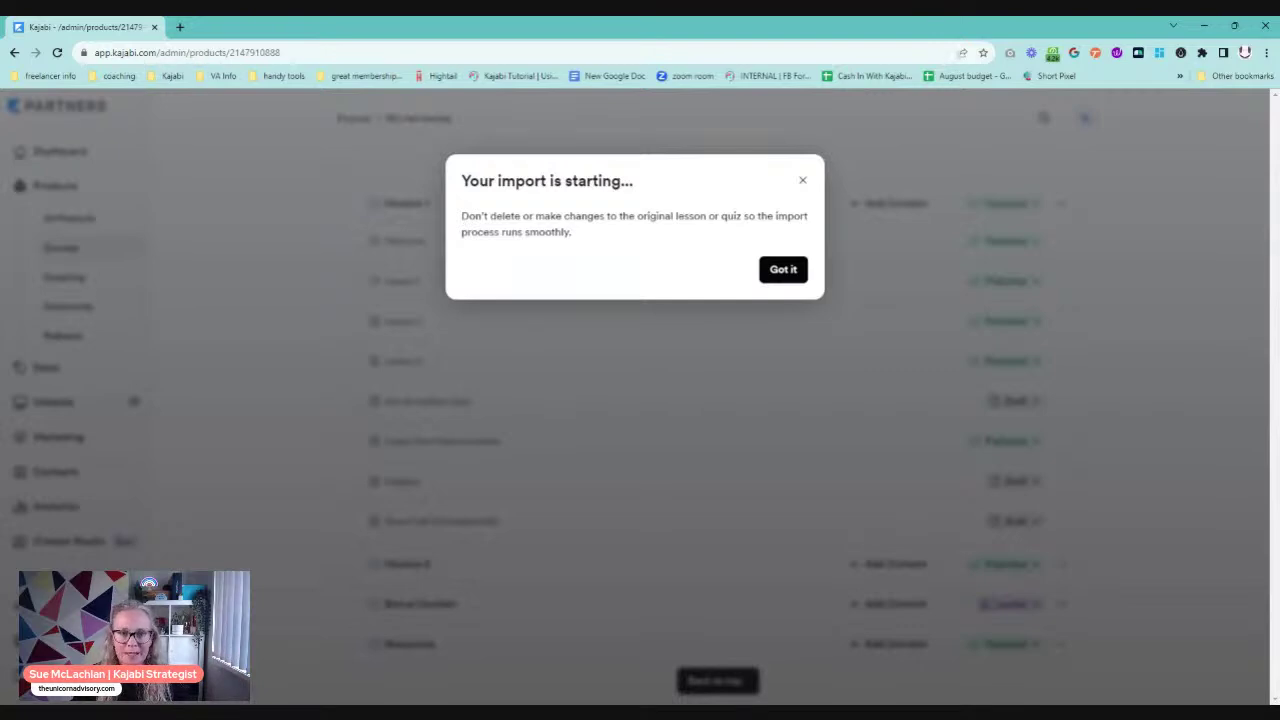
click(785, 272)
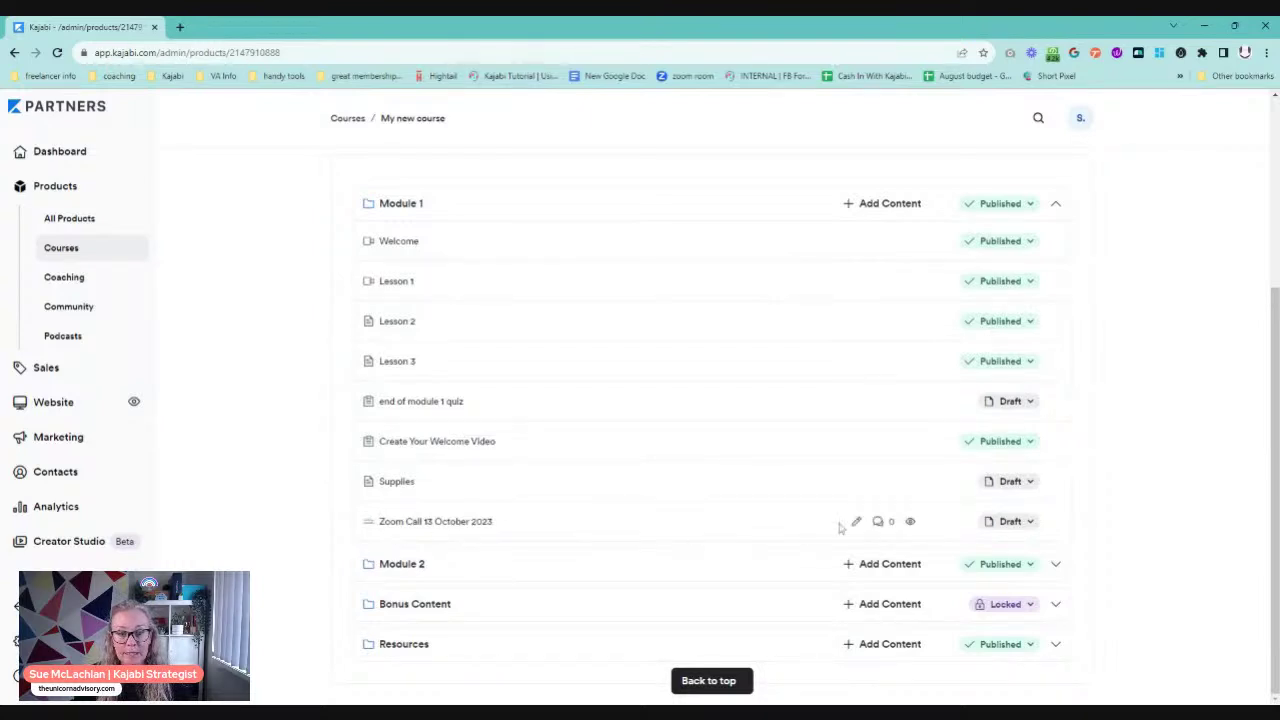
click(443, 524)
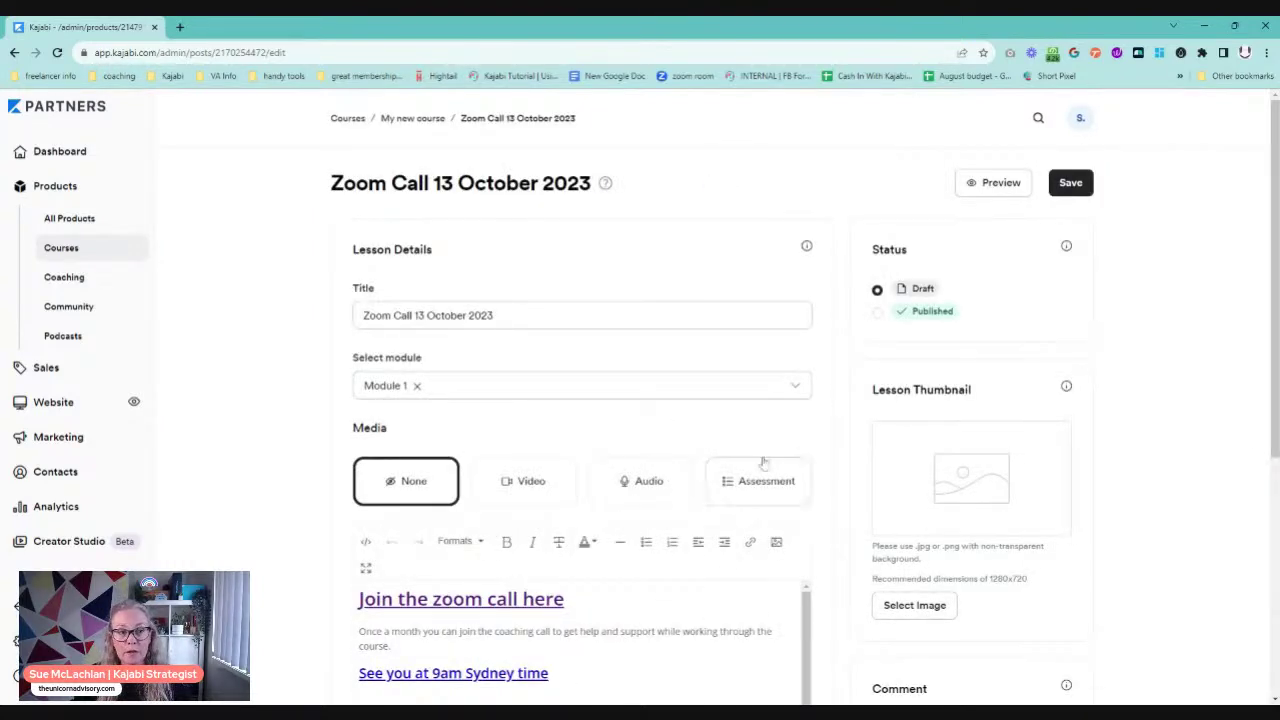
- Delete the Best Nail Art Mini Course banner image from the body of the imported Zoom Call 13 October 2023 lesson
scroll(692, 421, down, 1)
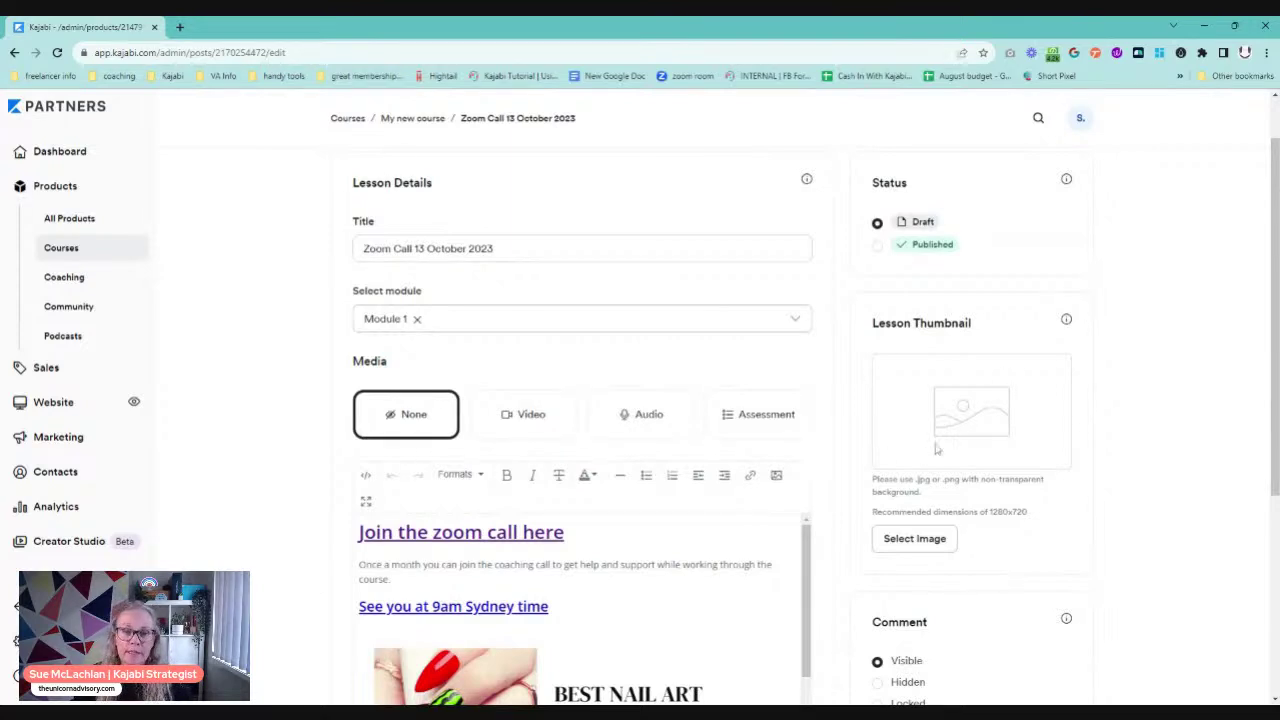
scroll(629, 565, down, 3)
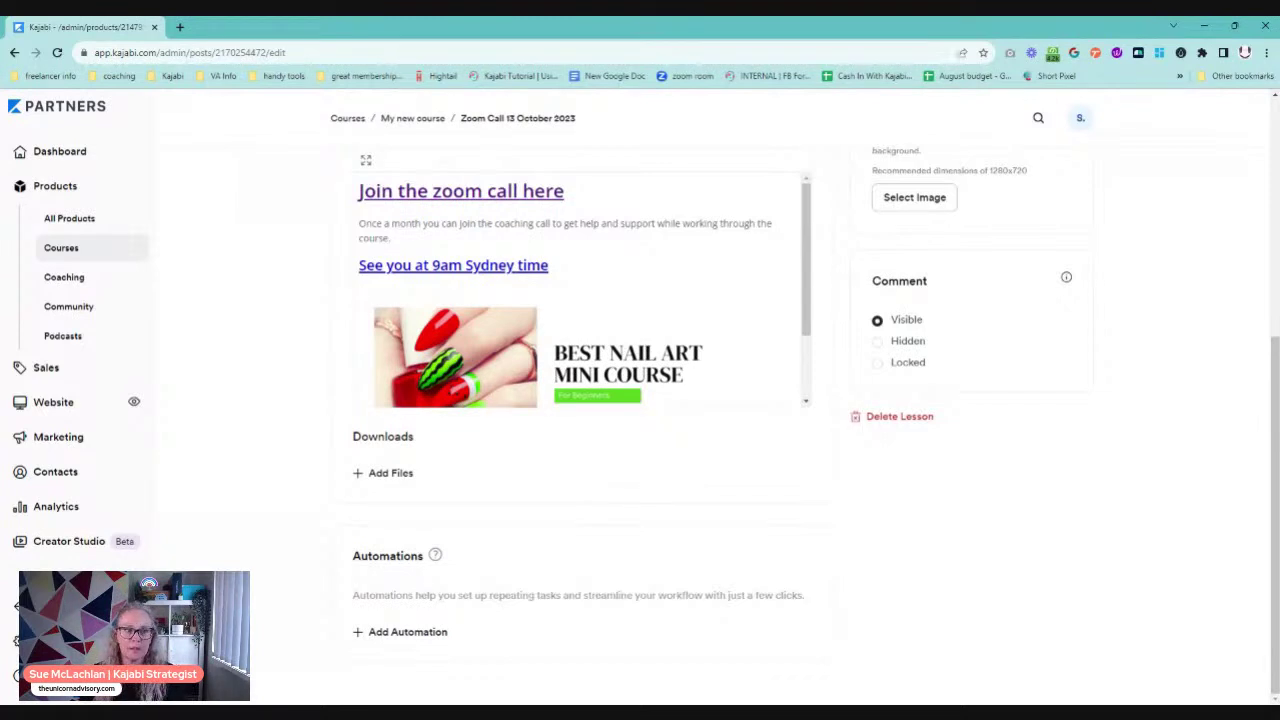
scroll(660, 425, up, 1)
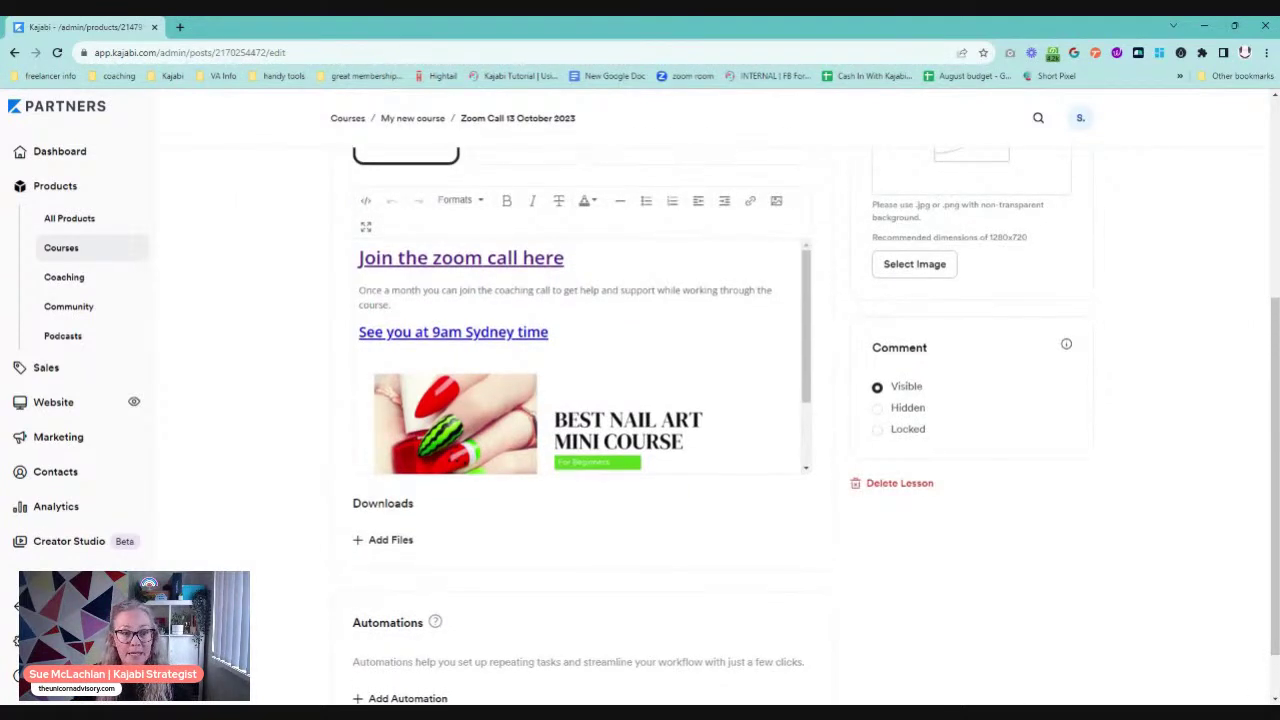
click(660, 425)
key(Delete)
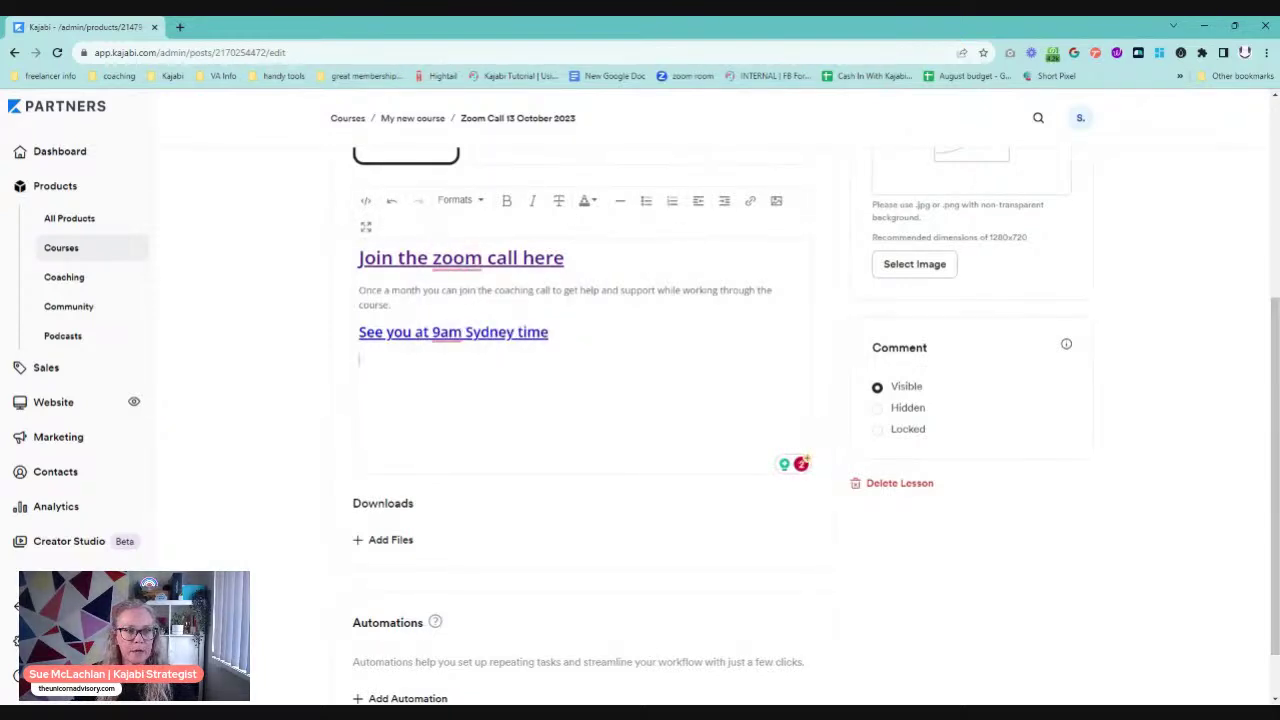
- Check the link settings of the "Join the zoom call here" heading without changing them
click(750, 200)
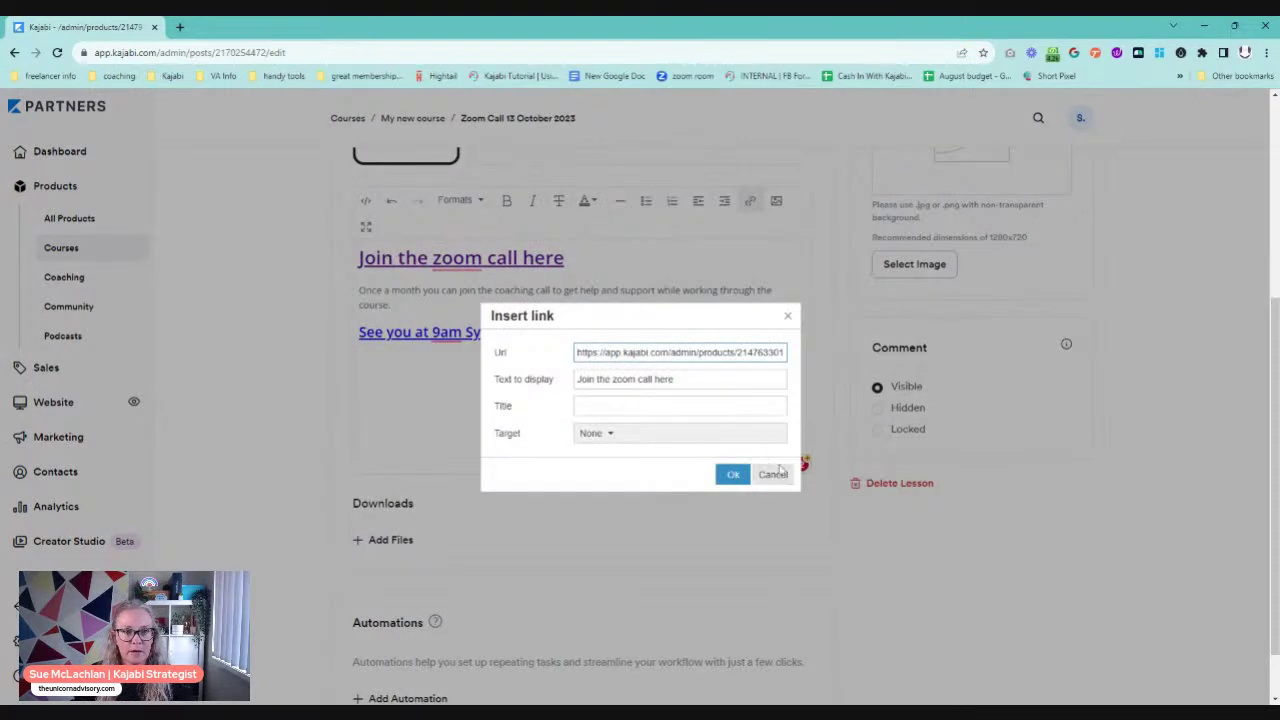
click(773, 475)
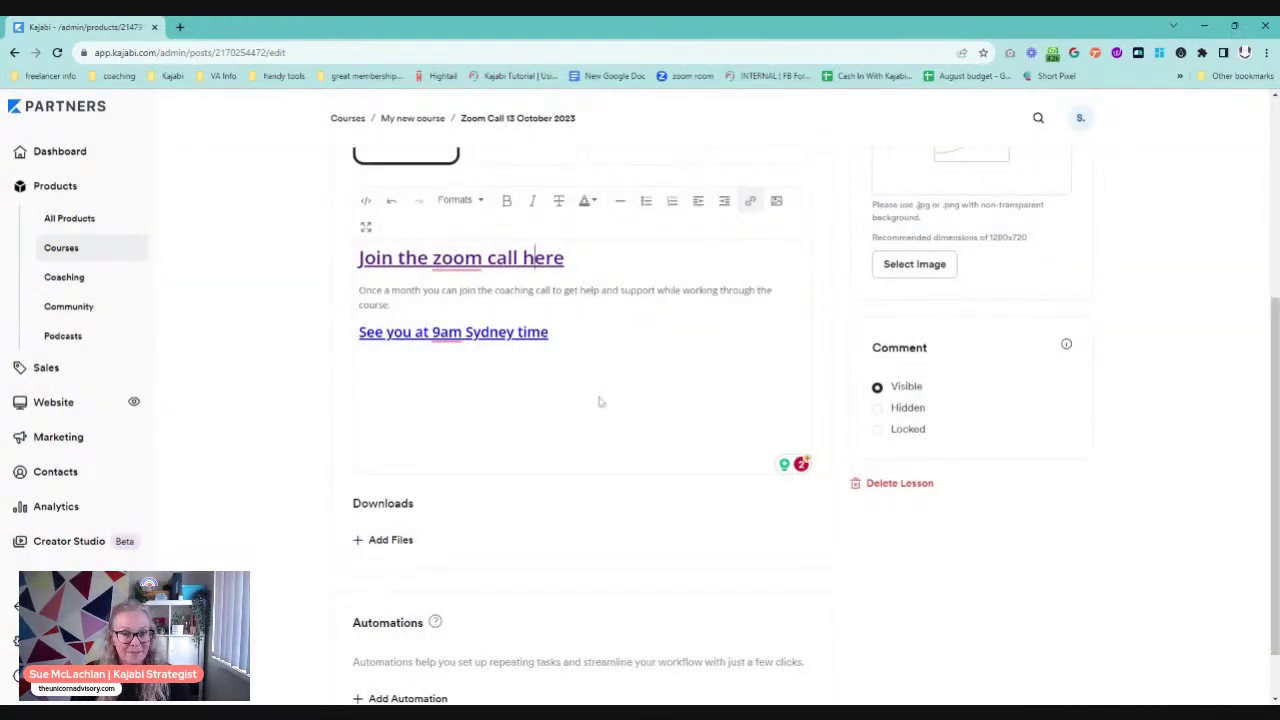
- Save the edited Zoom Call 13 October 2023 lesson and set its status to Published
scroll(612, 408, up, 3)
scroll(630, 410, up, 2)
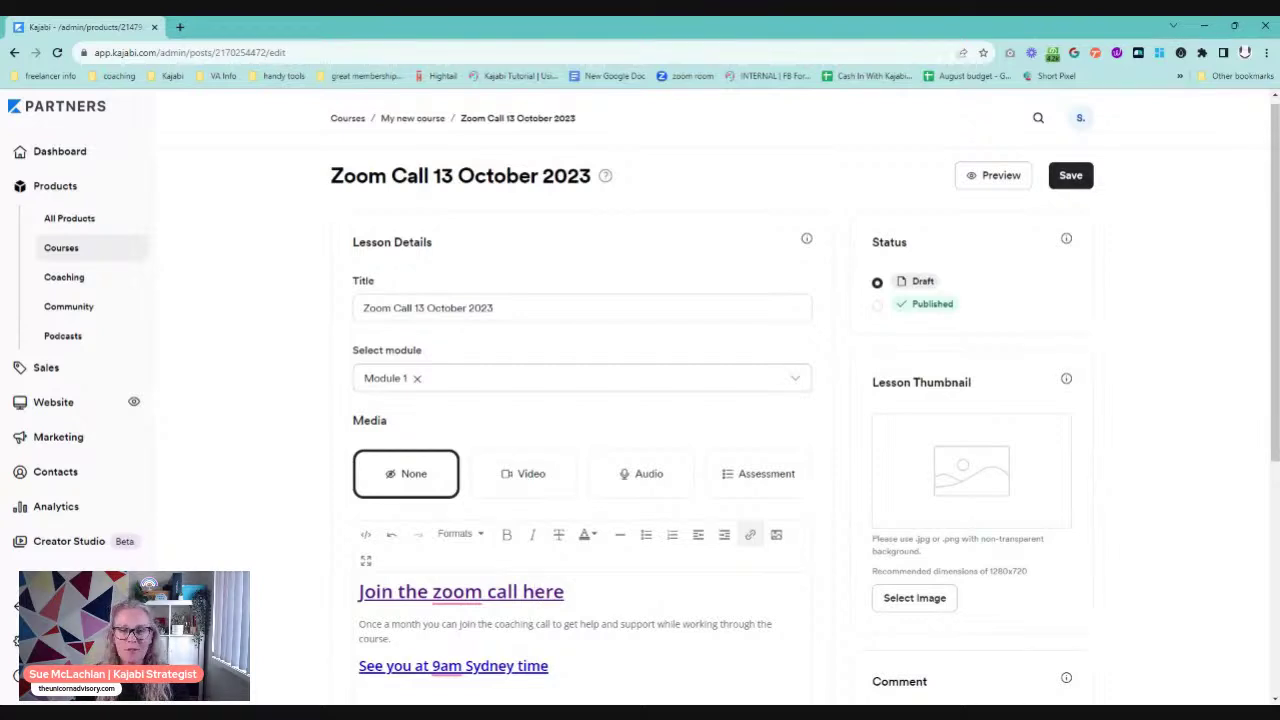
click(1075, 178)
click(938, 309)
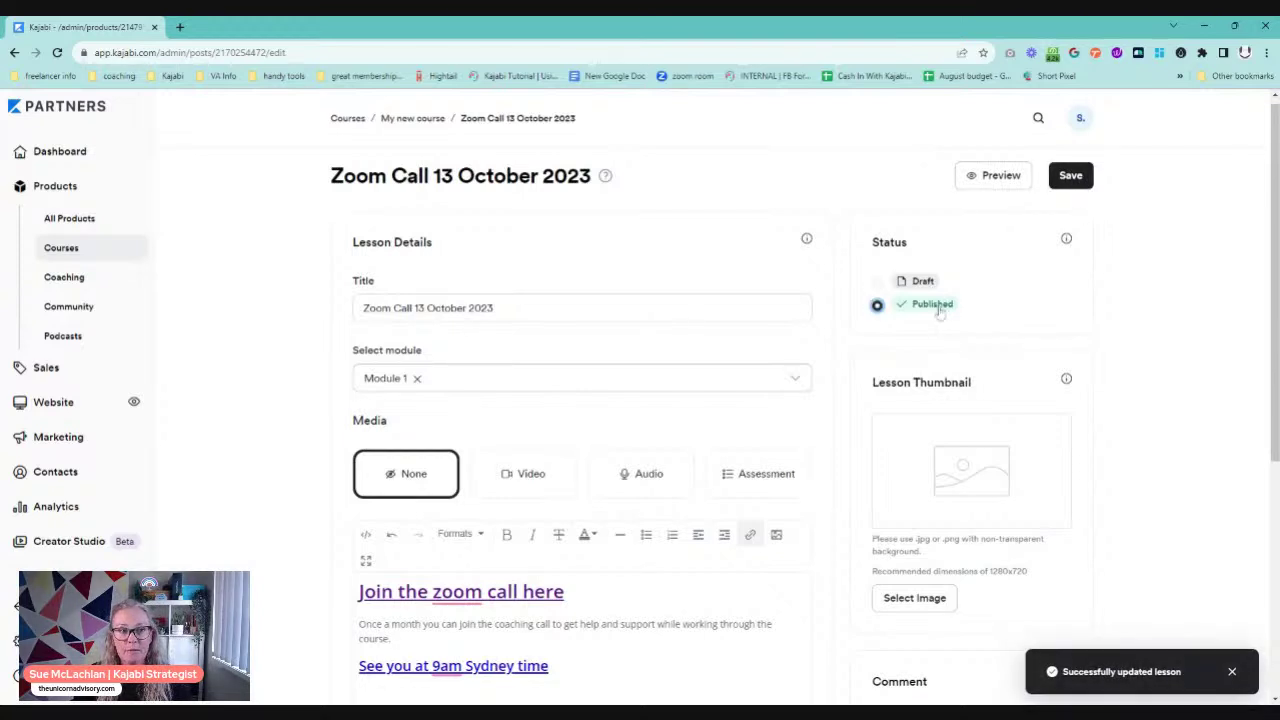